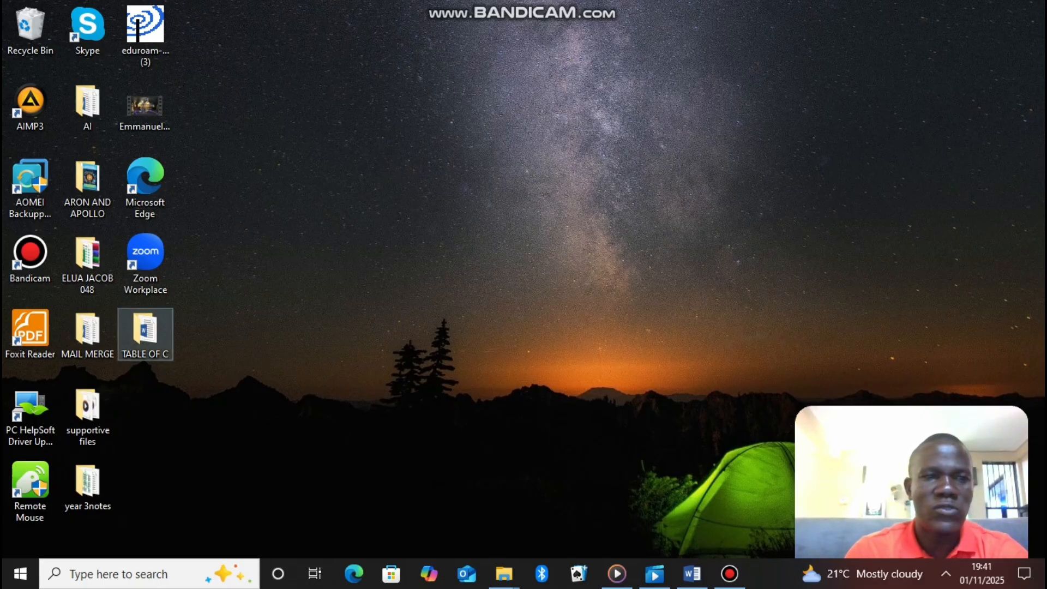
# - Open the TABLE OF CONTENT document from the TABLE OF C folder on the desktop
pyautogui.doubleClick(145, 333)
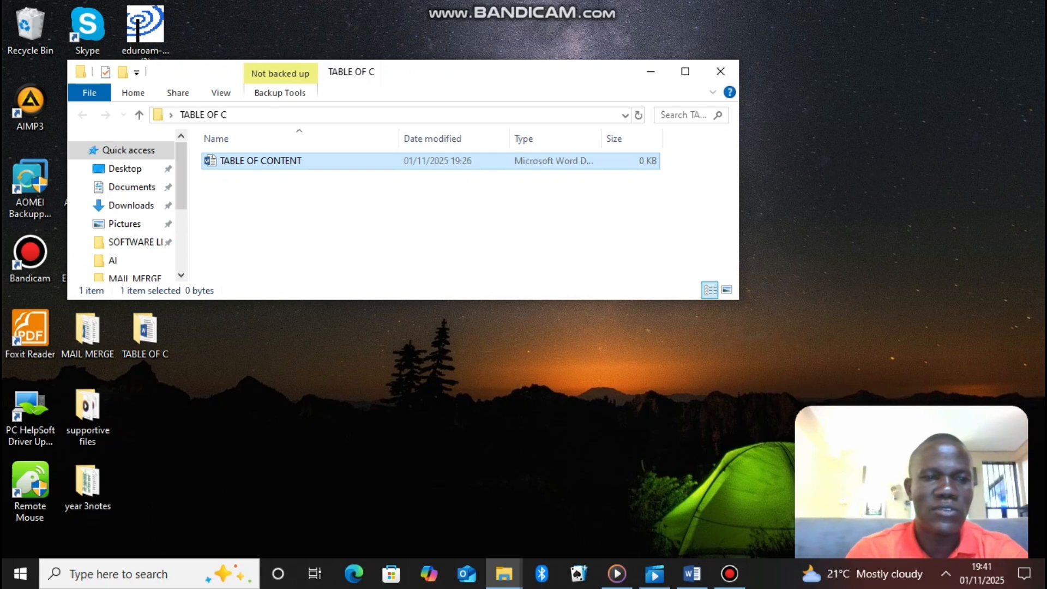
pyautogui.click(686, 71)
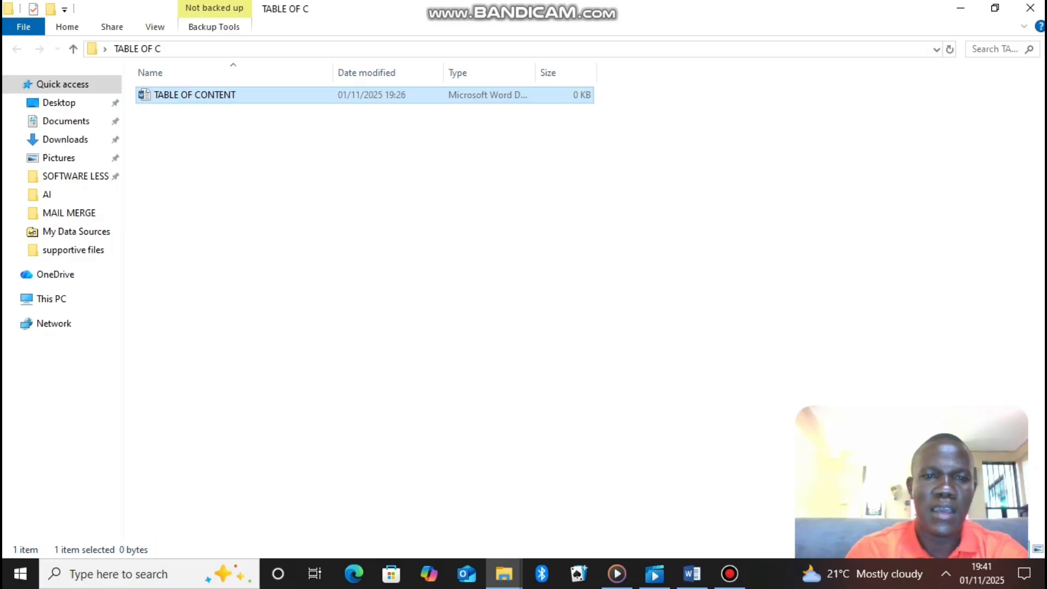
pyautogui.doubleClick(195, 95)
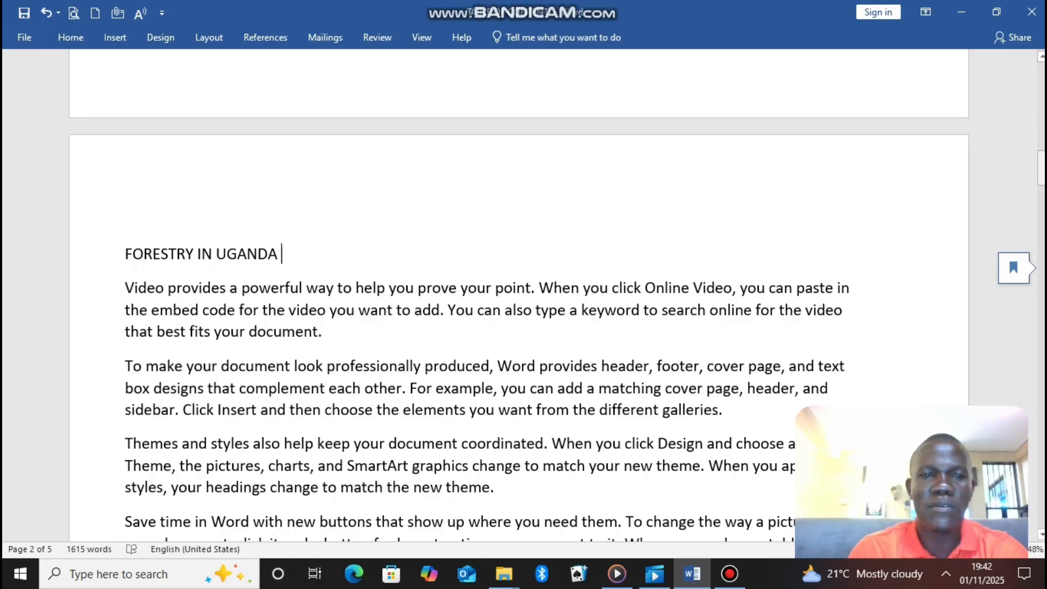
# - Insert page numbers at the bottom of the pages using the Plain Number 1 style
pyautogui.moveTo(1042, 166); pyautogui.dragTo(1042, 80)
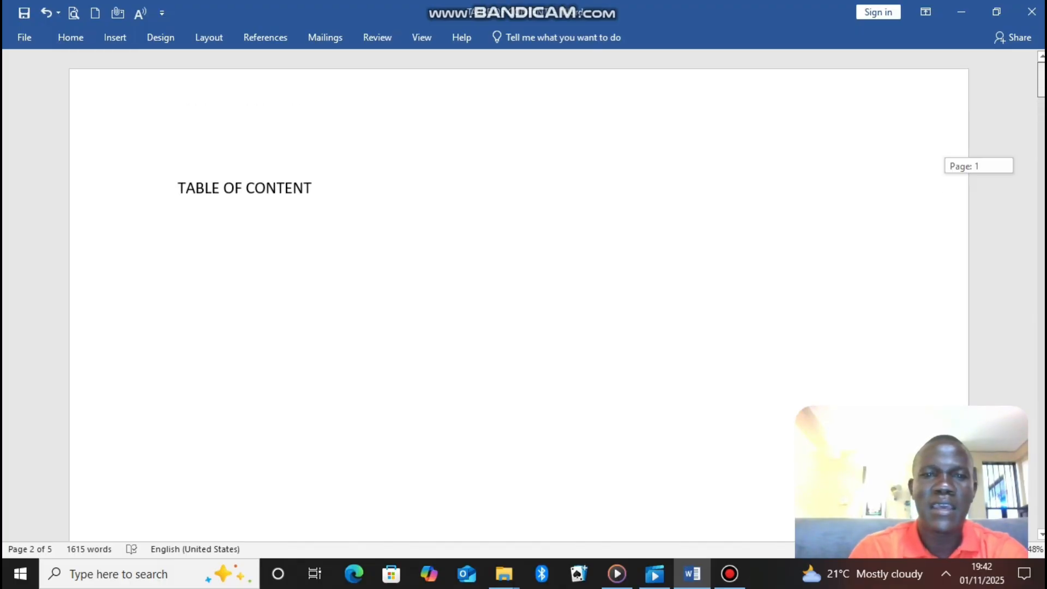
pyautogui.moveTo(1042, 80); pyautogui.dragTo(1042, 114)
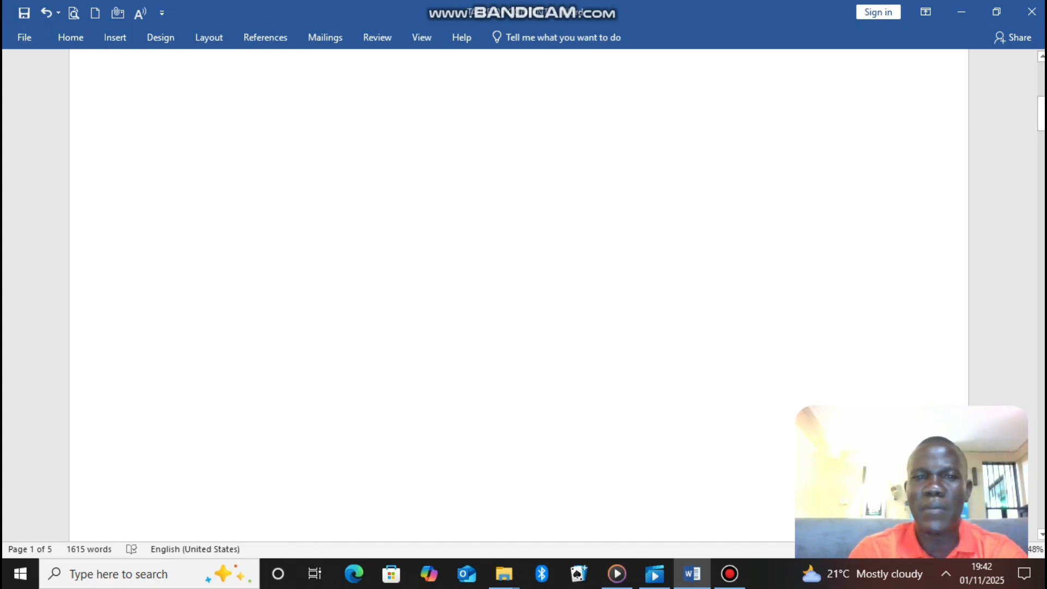
pyautogui.moveTo(1041, 114); pyautogui.dragTo(1041, 114)
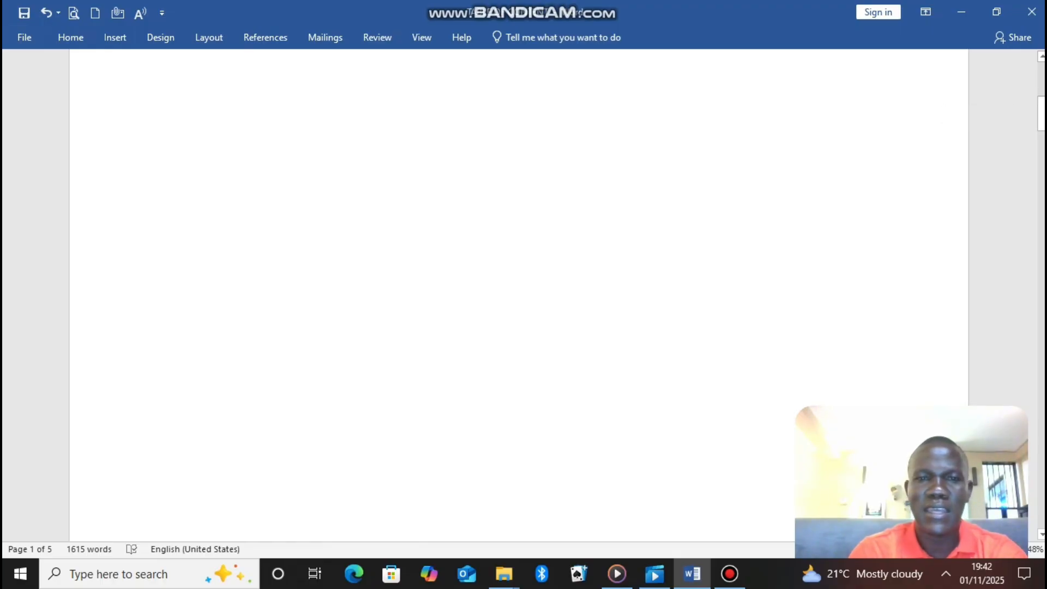
pyautogui.click(1042, 114)
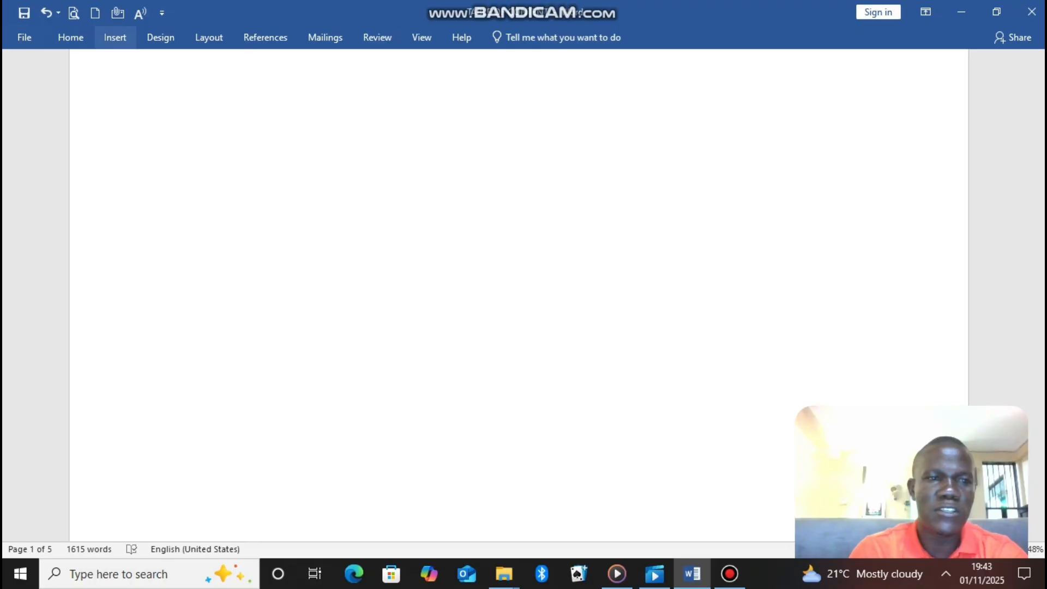
pyautogui.click(115, 38)
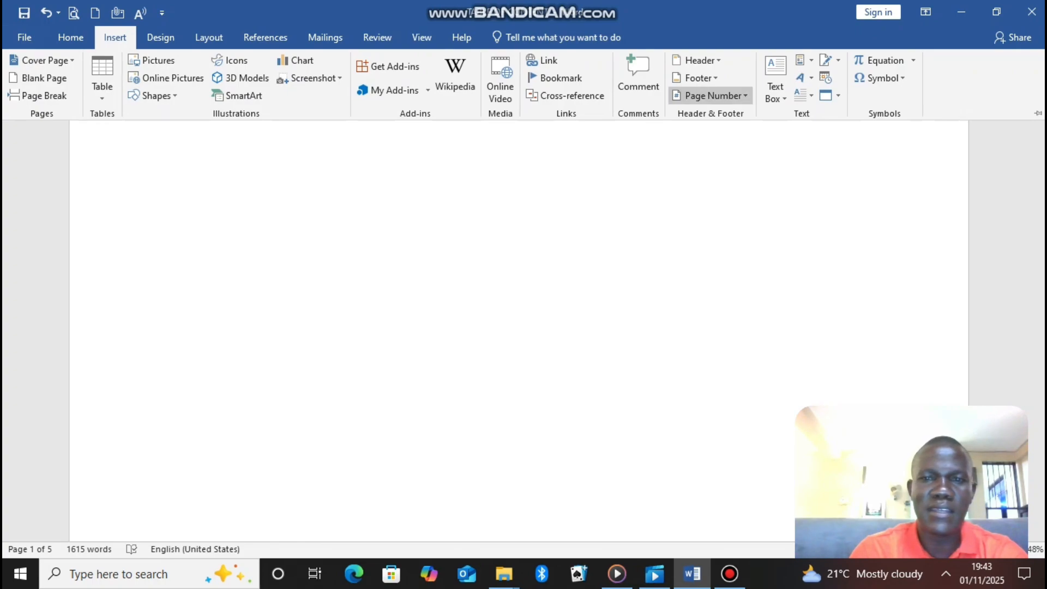
pyautogui.click(712, 96)
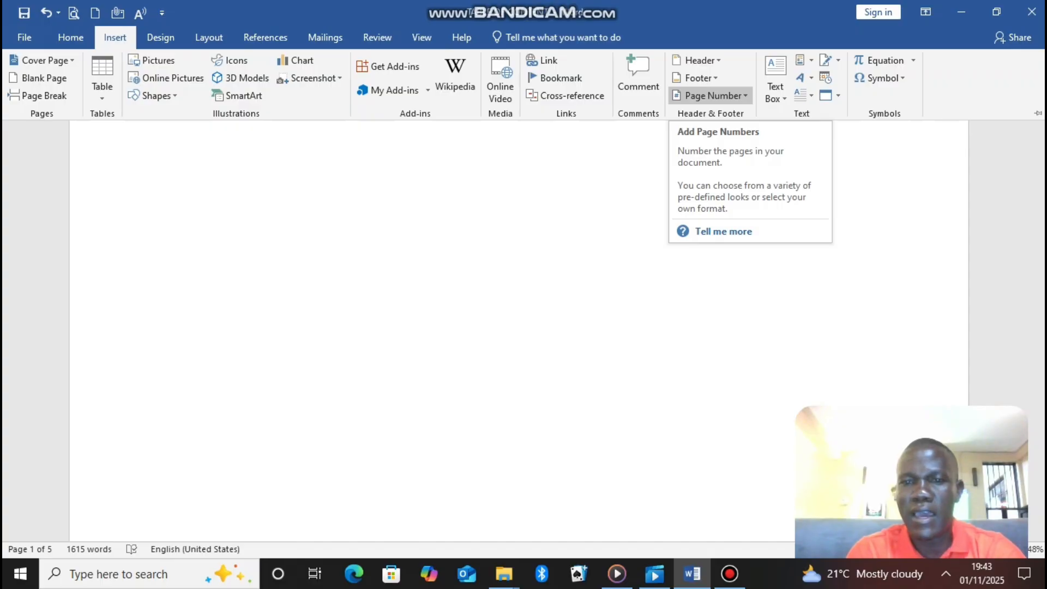
pyautogui.click(715, 95)
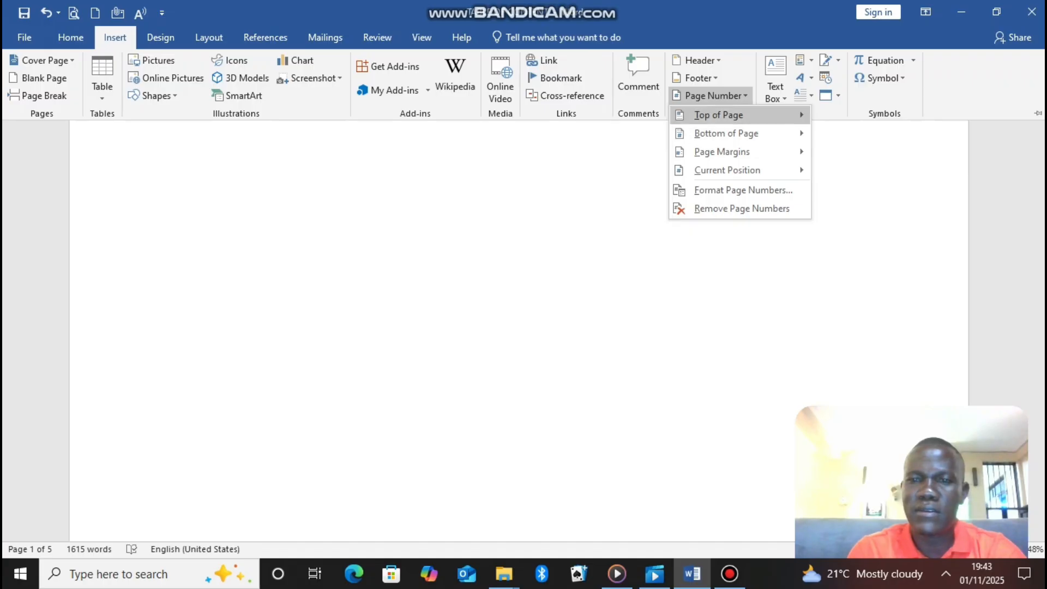
pyautogui.moveTo(725, 115)
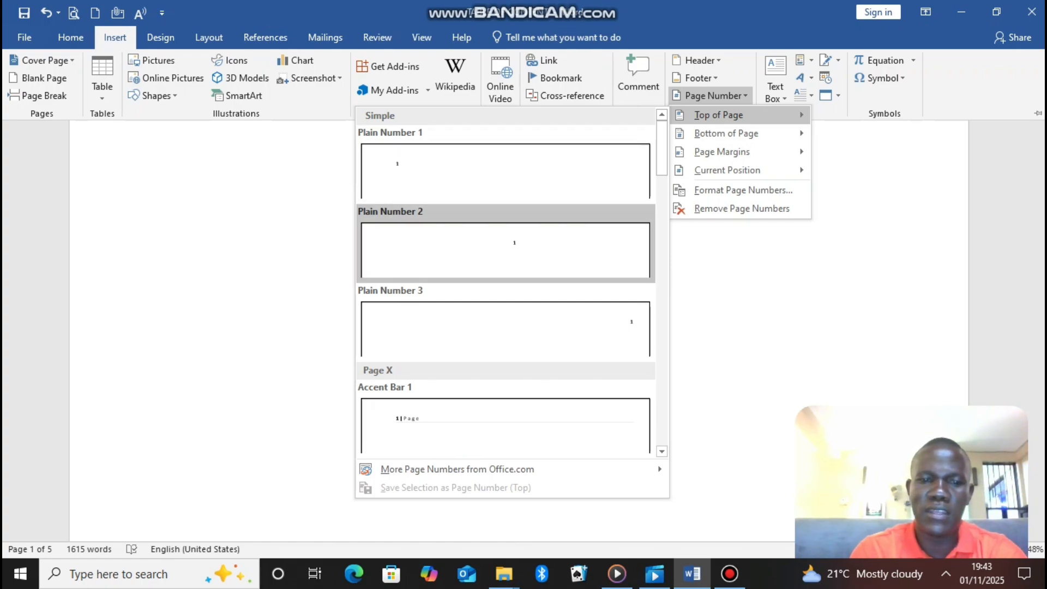
pyautogui.moveTo(727, 133)
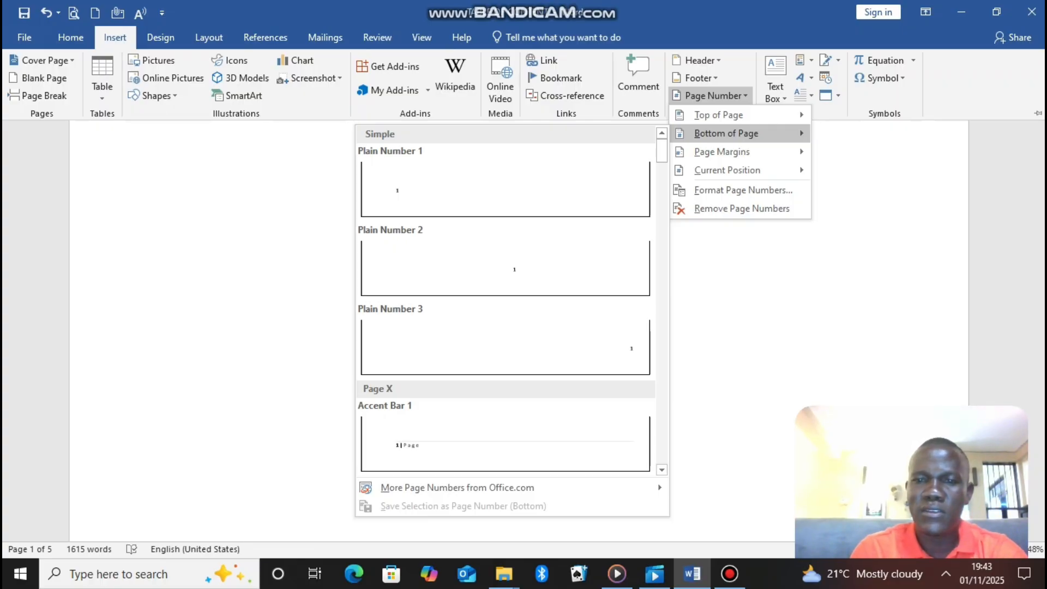
pyautogui.click(505, 188)
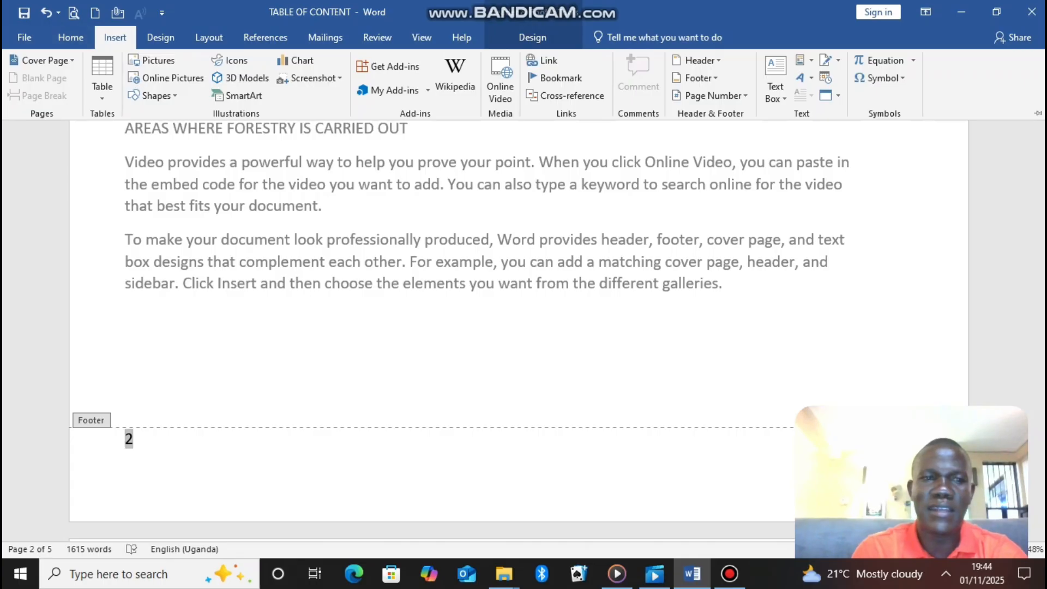
# - Set the page numbering to start at 1 in the 1, 2, 3 format and leave footer editing
pyautogui.click(115, 38)
pyautogui.click(115, 37)
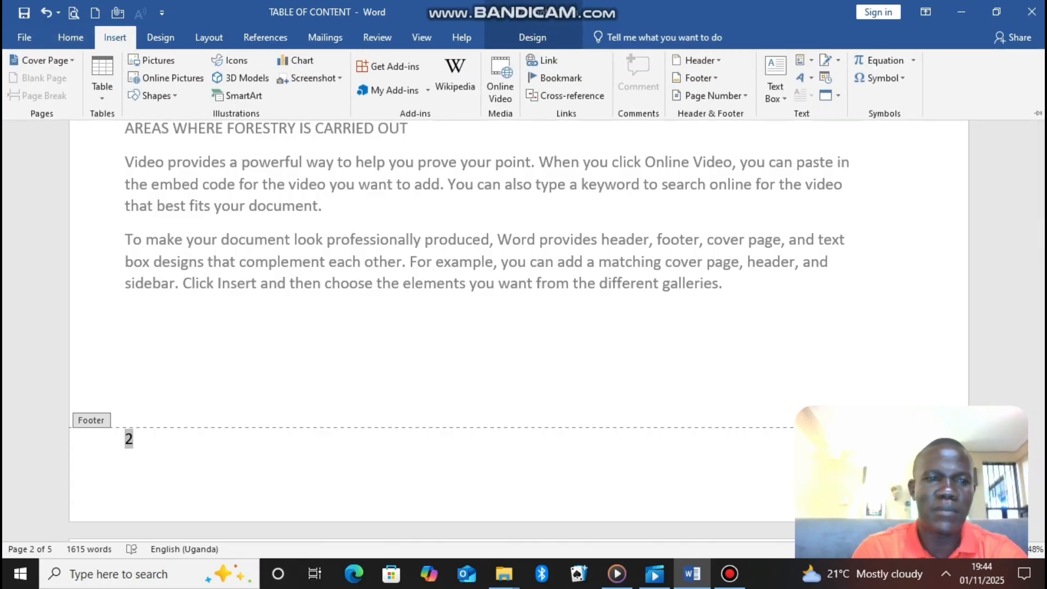
pyautogui.click(709, 96)
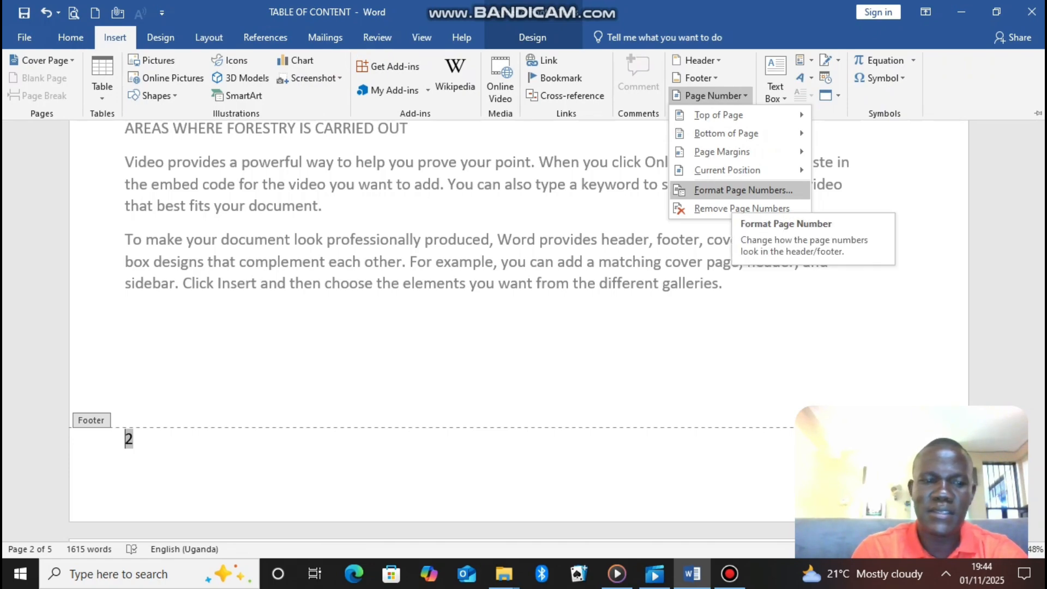
pyautogui.click(743, 190)
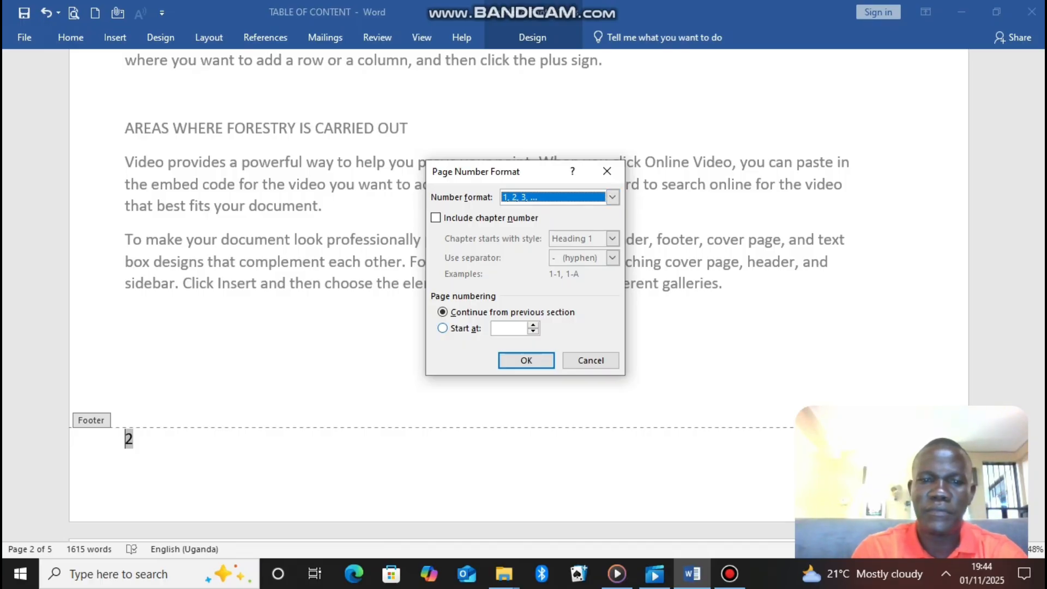
pyautogui.click(613, 197)
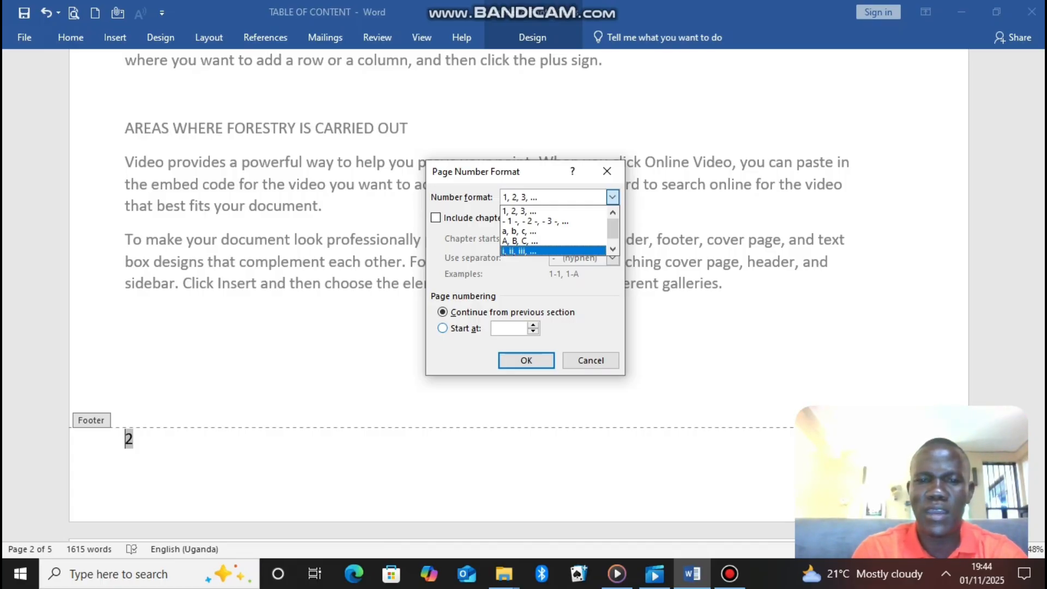
pyautogui.click(442, 328)
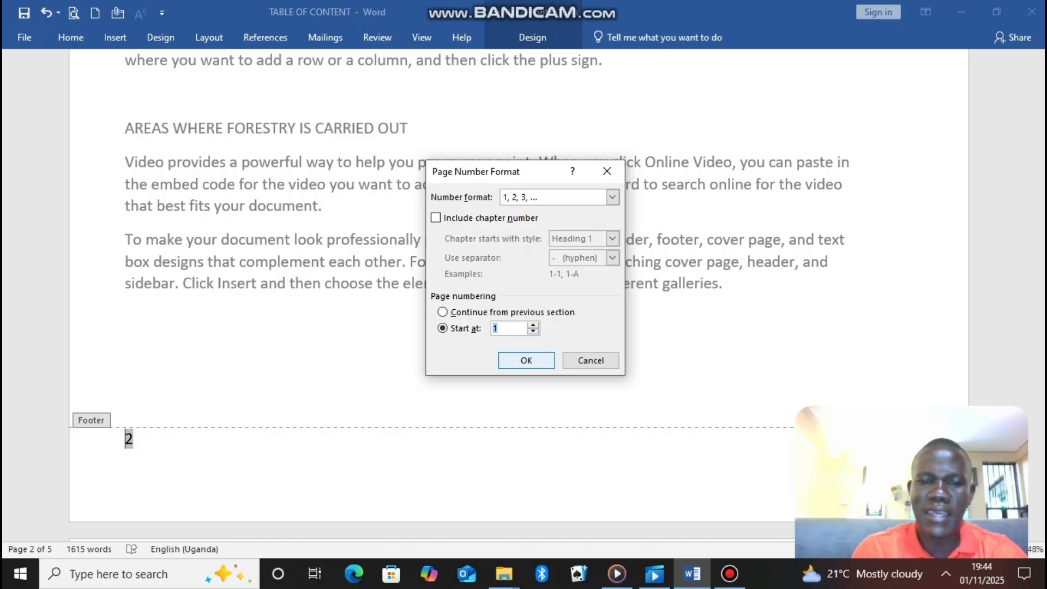
pyautogui.press('Return')
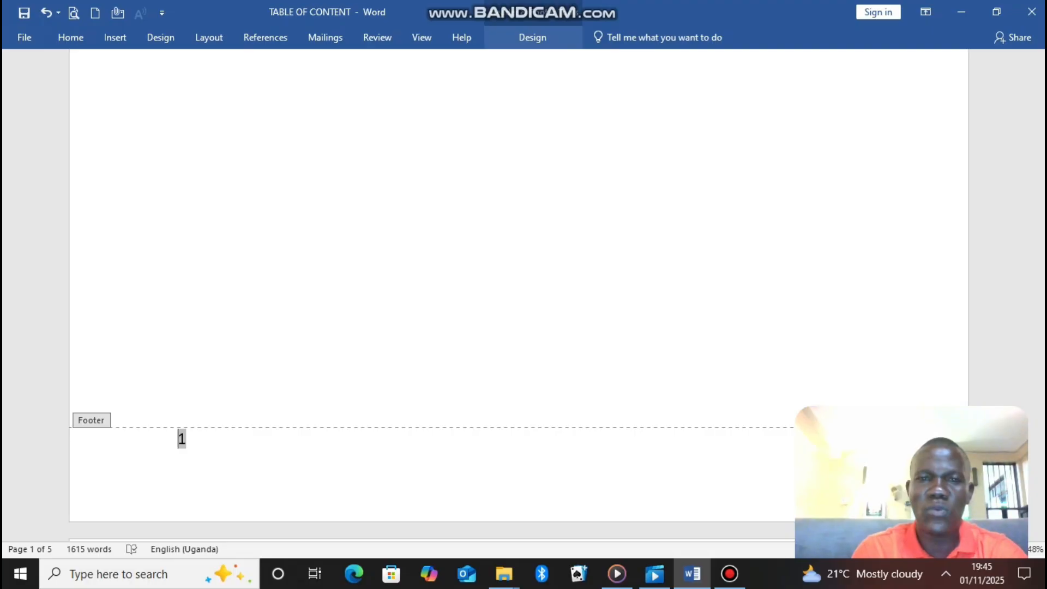
pyautogui.click(532, 38)
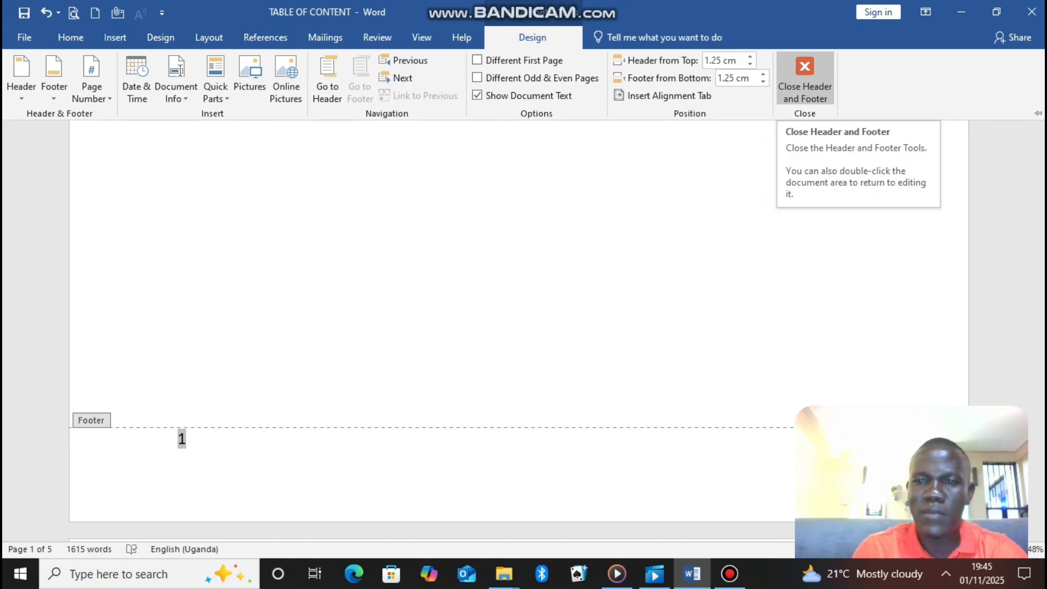
pyautogui.click(805, 77)
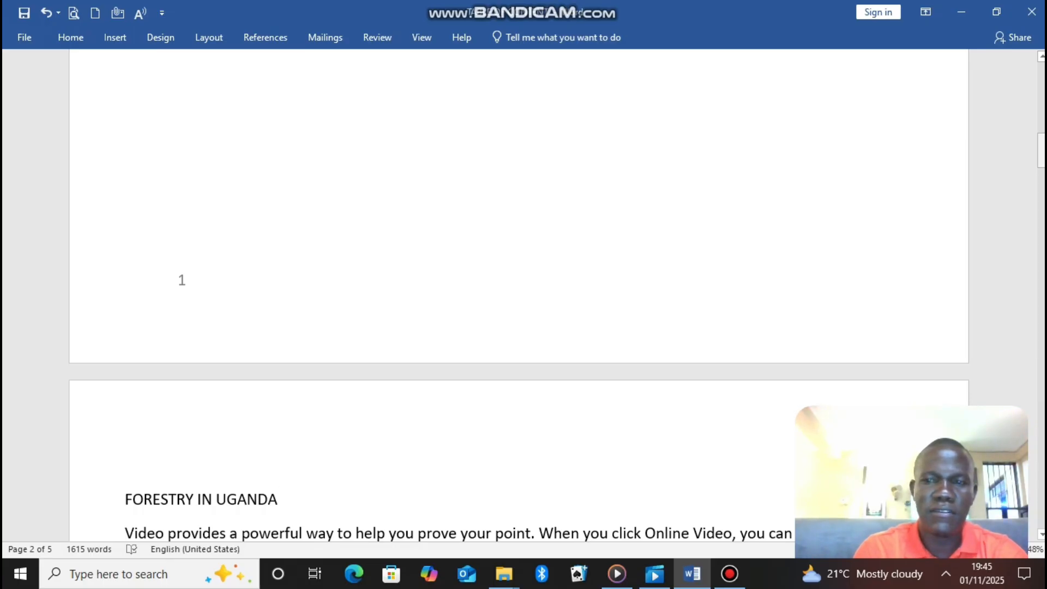
# - Examine the page numbers in the footers of the table of content page and the forestry page
pyautogui.moveTo(1041, 151); pyautogui.dragTo(1041, 149)
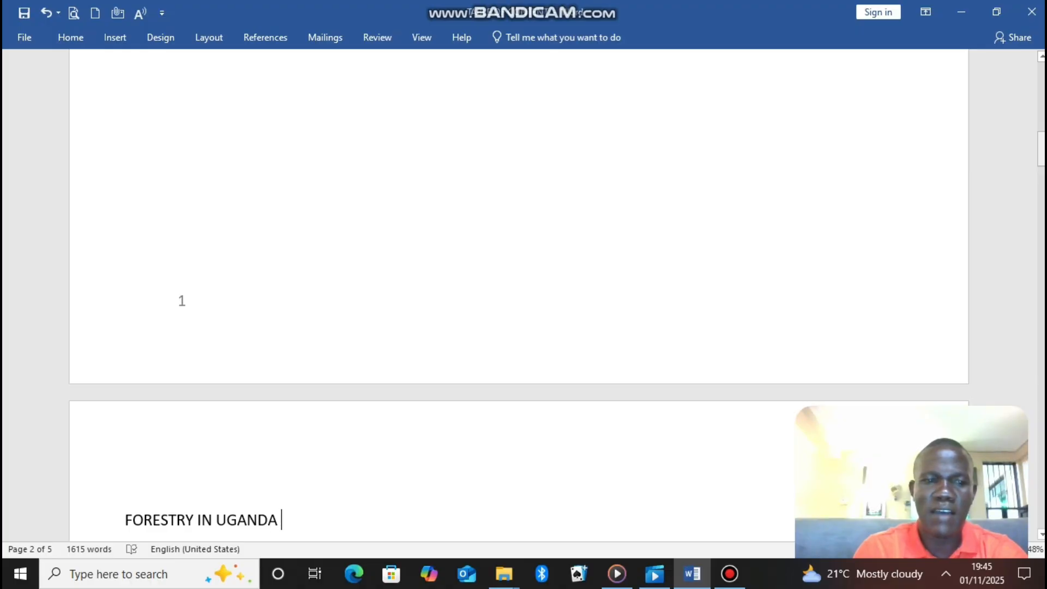
pyautogui.click(1041, 149)
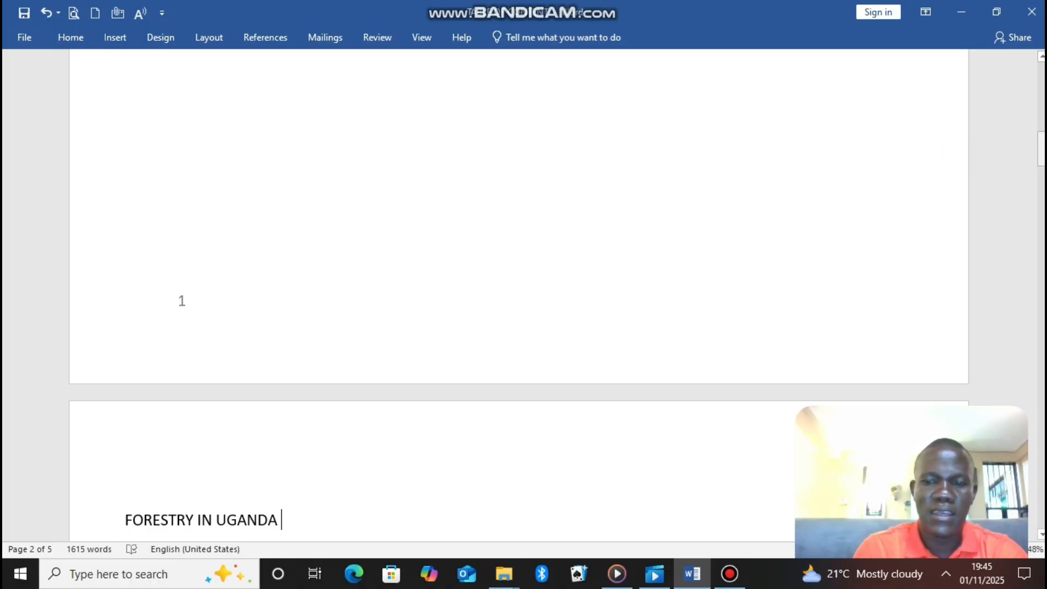
pyautogui.click(1041, 149)
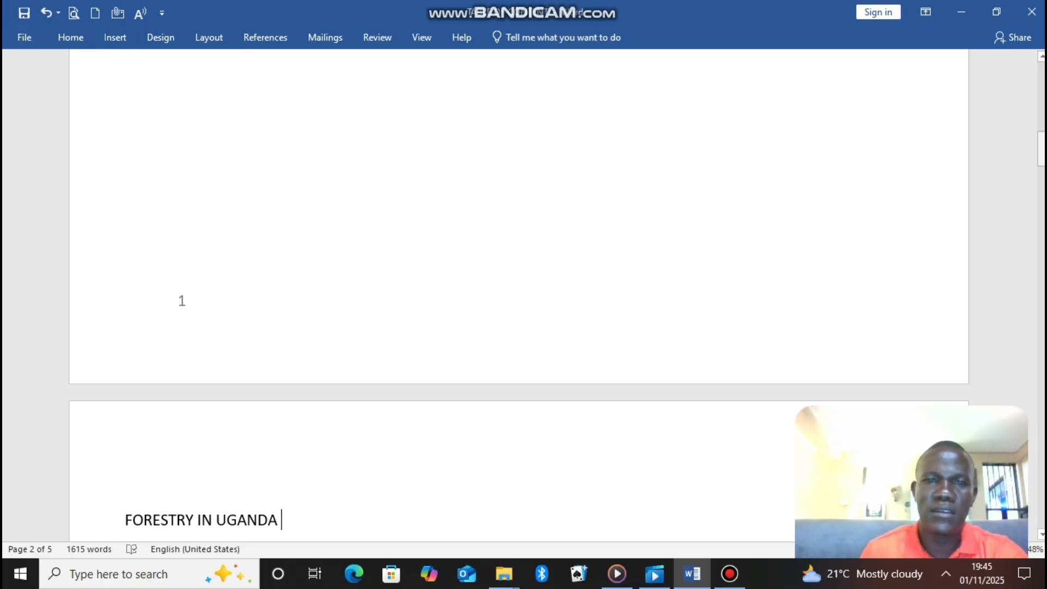
pyautogui.moveTo(1041, 149); pyautogui.dragTo(1041, 92)
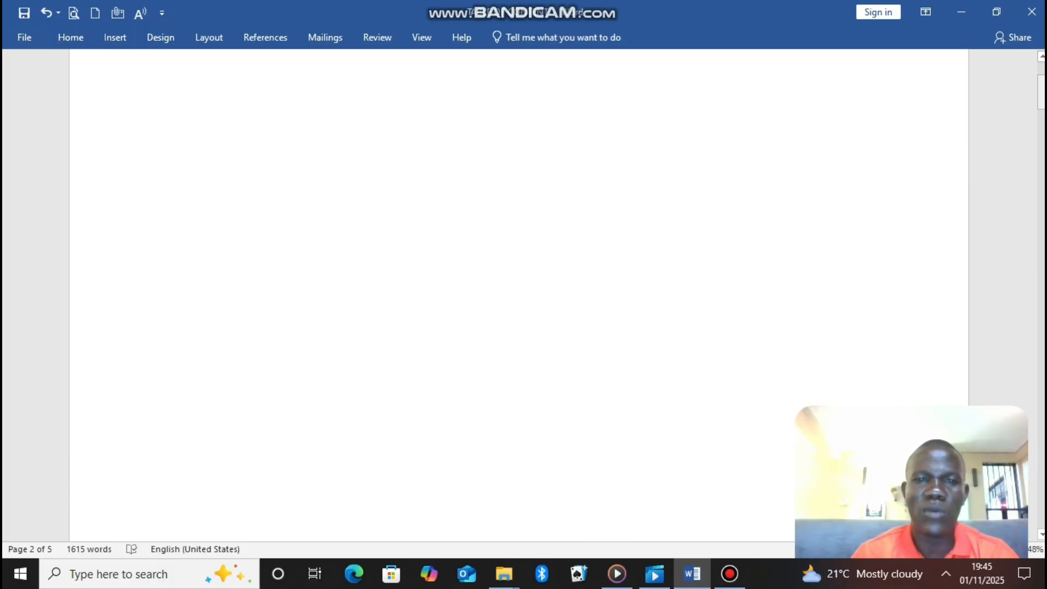
pyautogui.moveTo(1041, 93); pyautogui.dragTo(1041, 244)
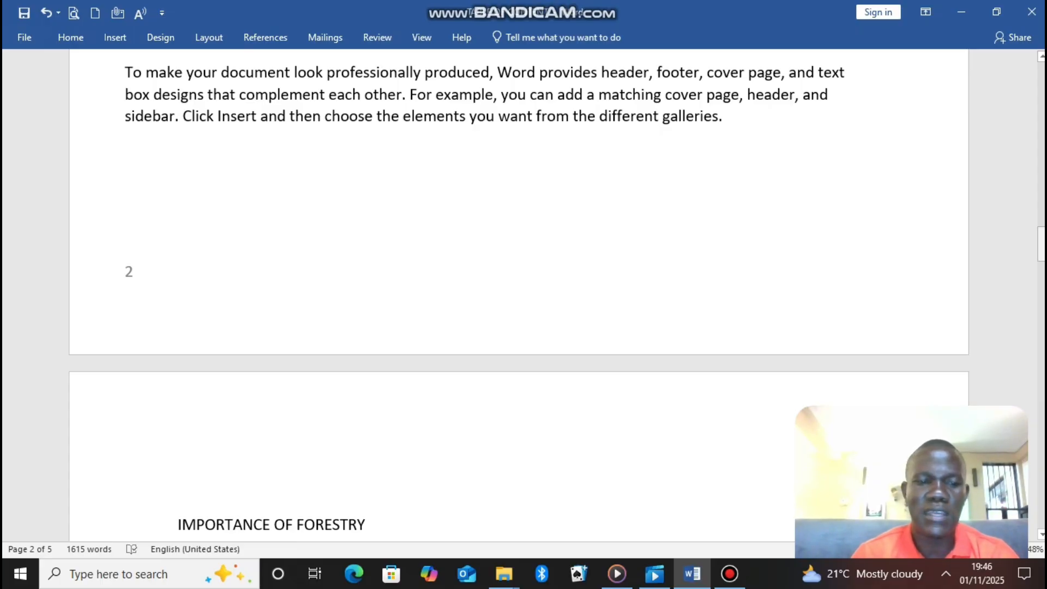
pyautogui.moveTo(1041, 240)
pyautogui.mouseDown()
pyautogui.moveTo(1041, 266)
pyautogui.moveTo(1041, 237)
pyautogui.mouseUp()
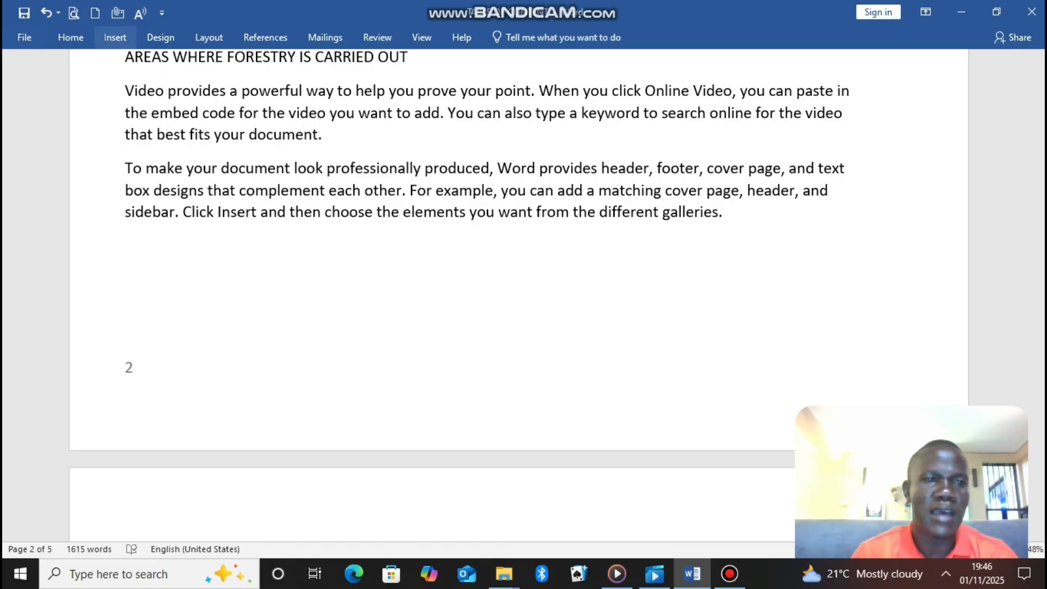
pyautogui.click(115, 37)
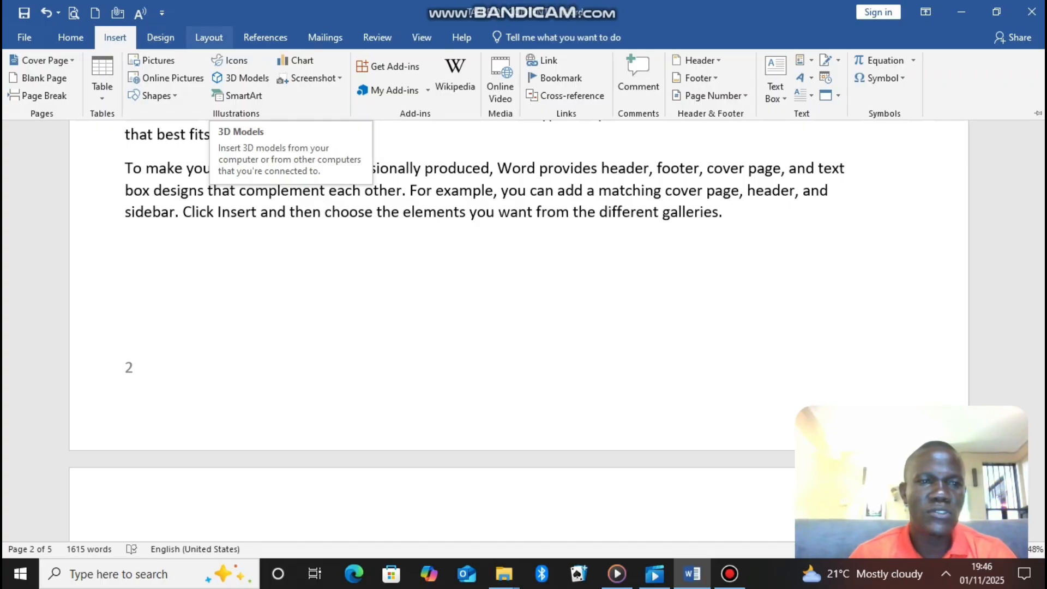
pyautogui.click(160, 37)
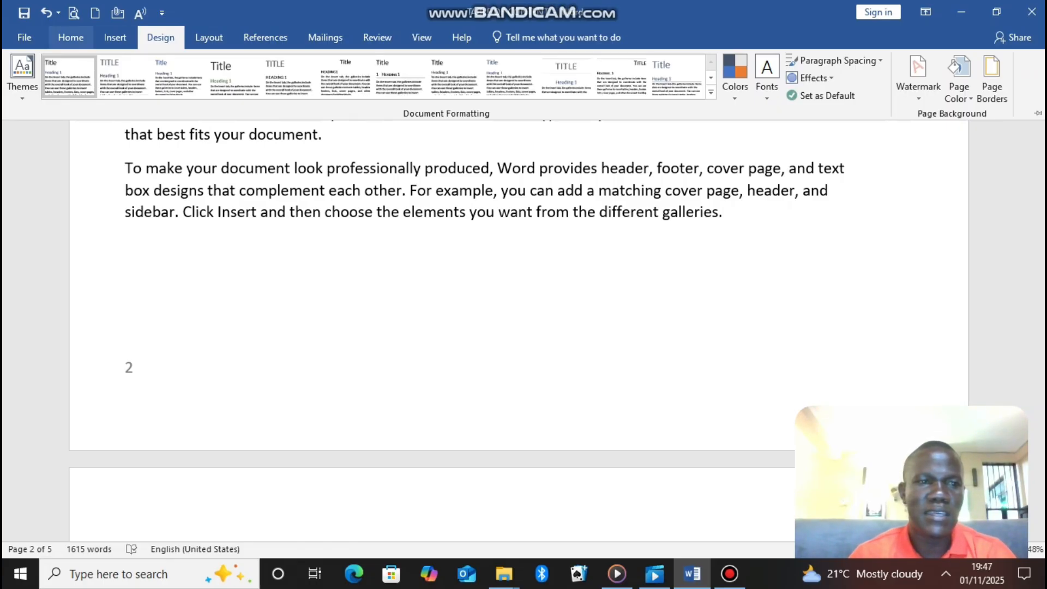
pyautogui.click(71, 38)
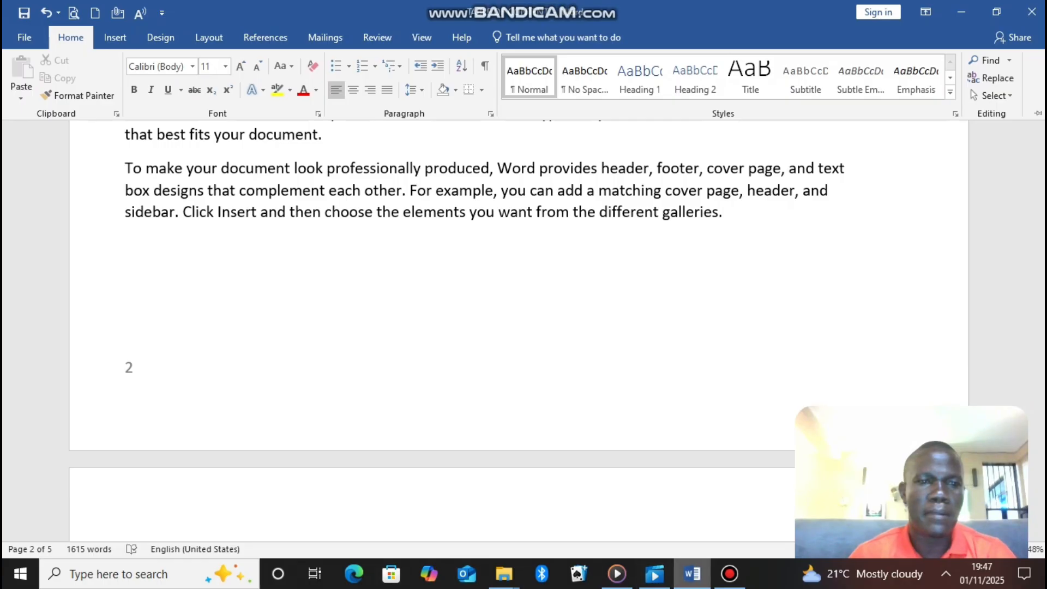
pyautogui.click(729, 574)
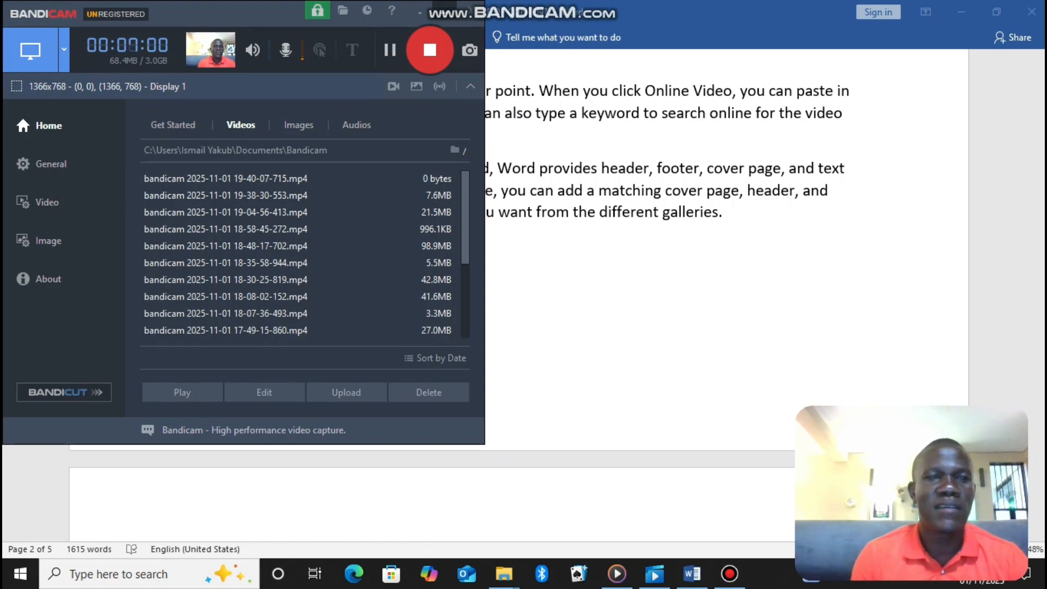
pyautogui.click(445, 11)
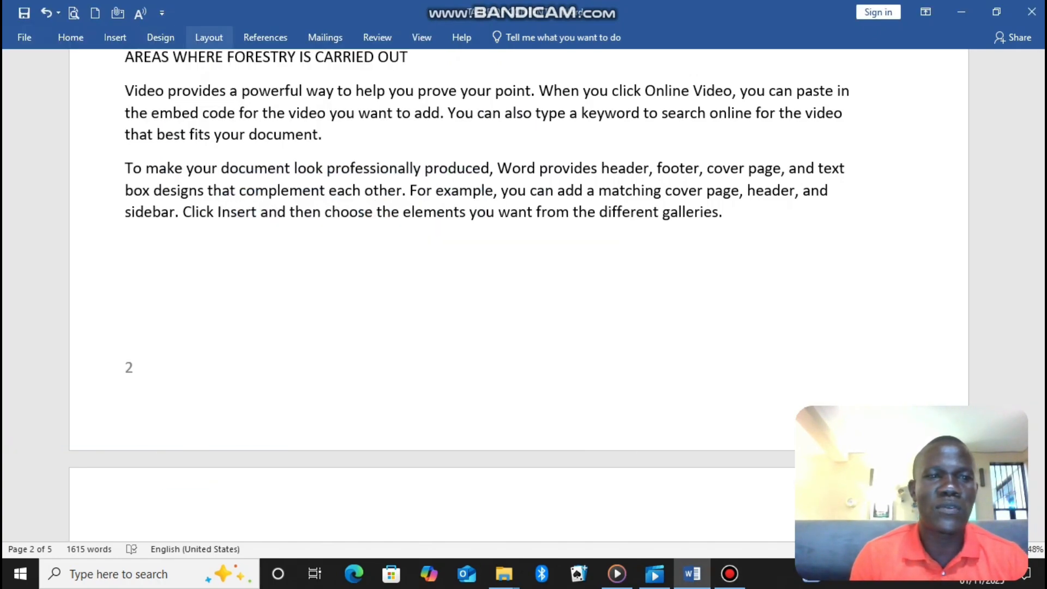
# - Insert a Next Page section break at the end of the FORESTRY IN UGANDA heading
pyautogui.click(209, 37)
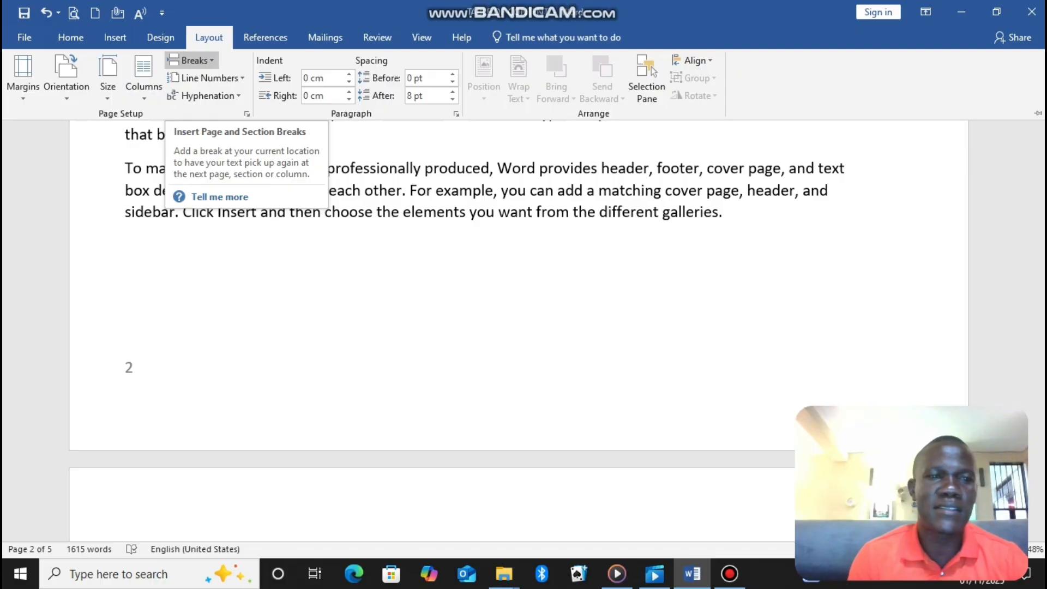
pyautogui.click(191, 60)
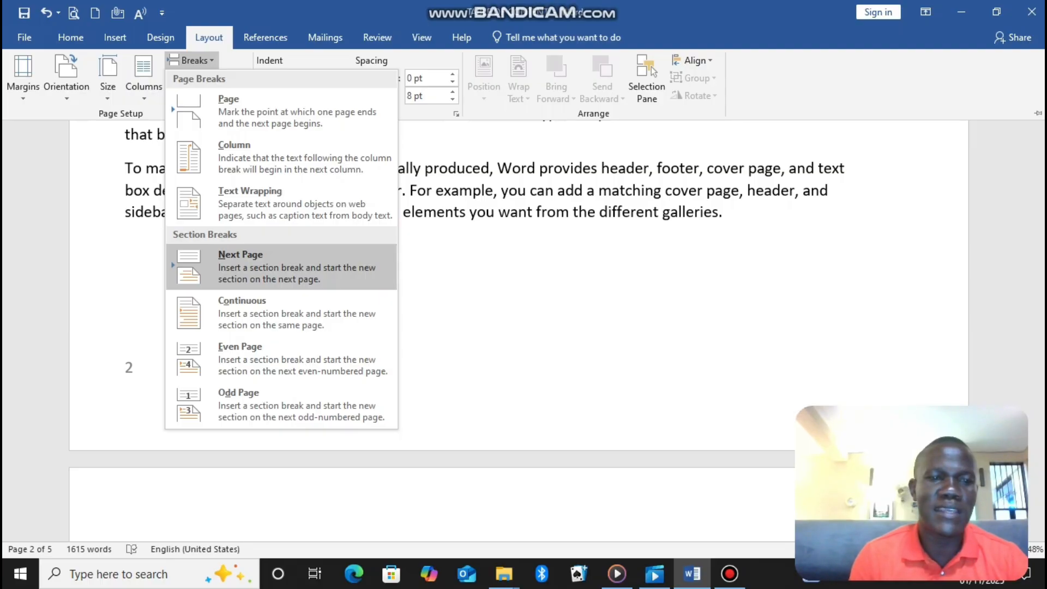
pyautogui.click(262, 266)
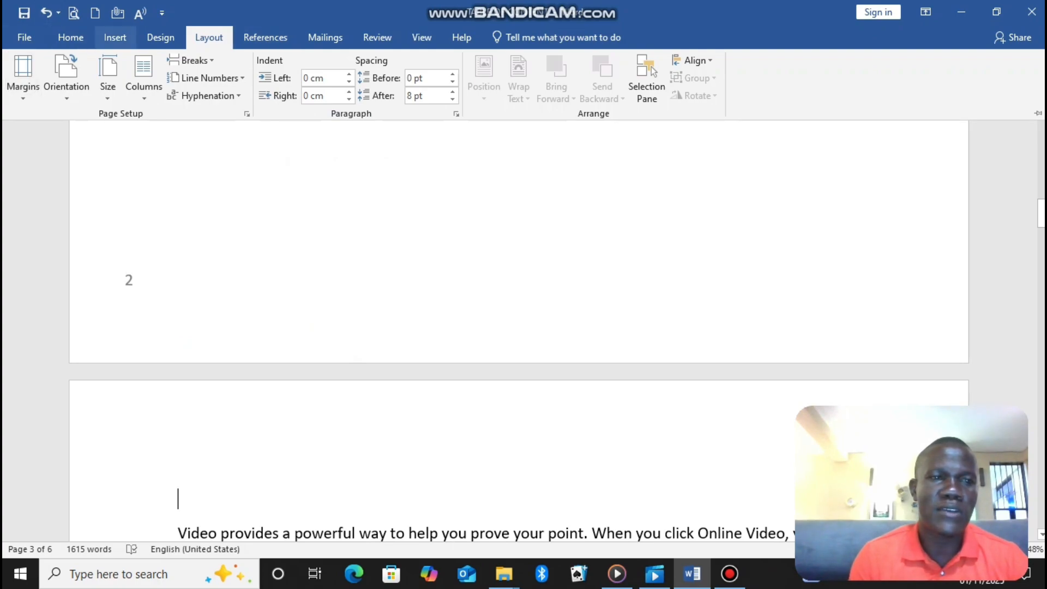
# - Set the page numbering of the section after the new break to the i, ii, iii format, starting at i
pyautogui.click(114, 37)
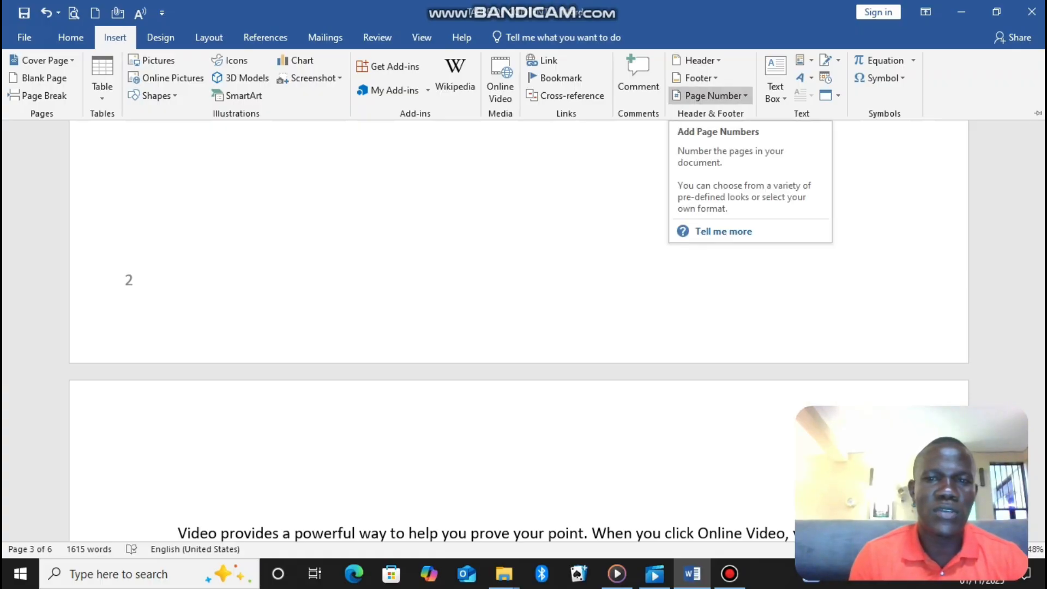
pyautogui.click(712, 95)
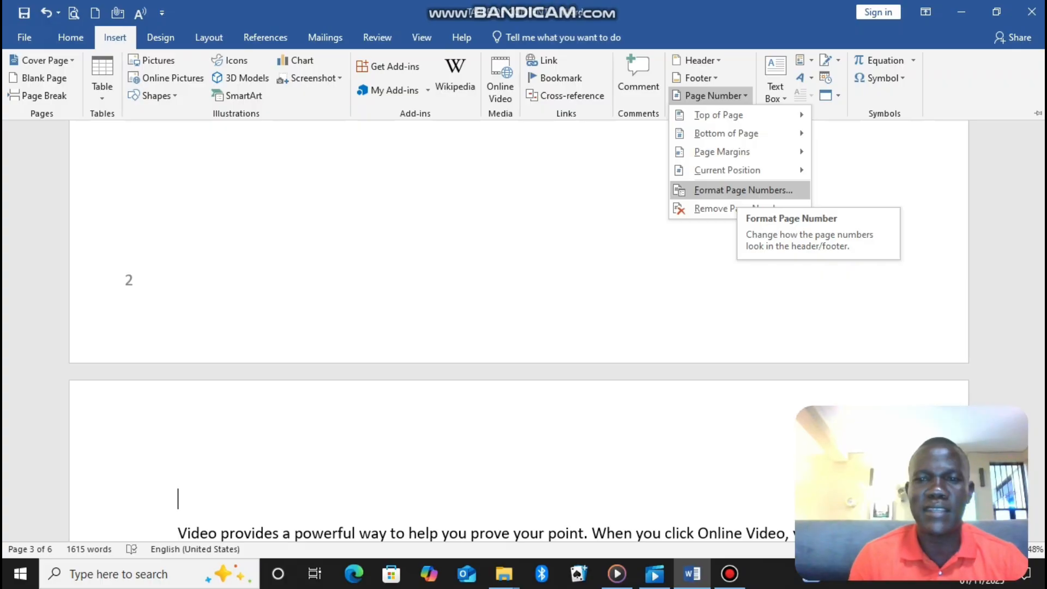
pyautogui.click(737, 190)
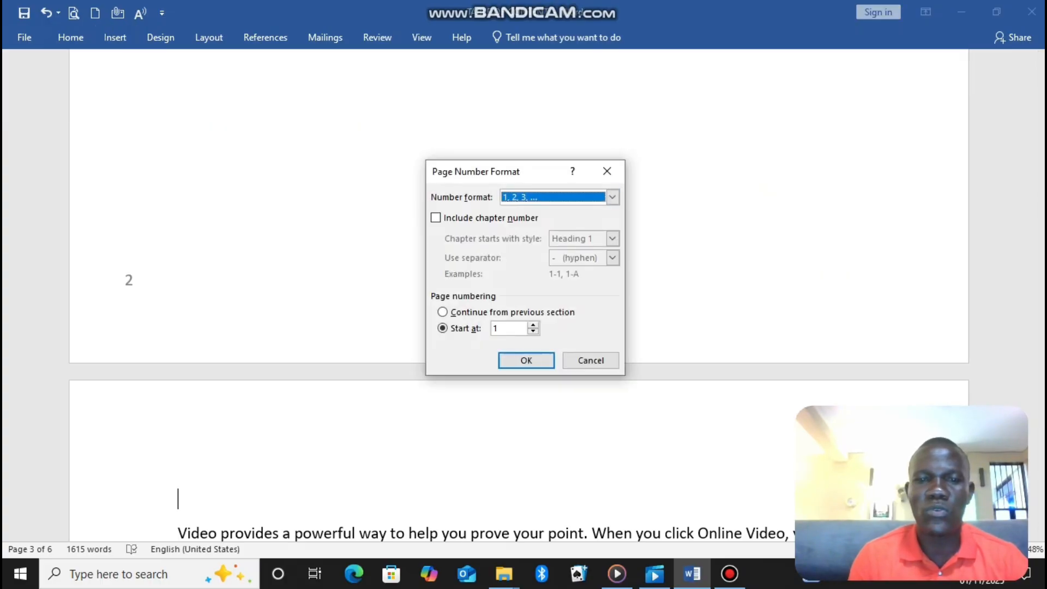
pyautogui.click(612, 197)
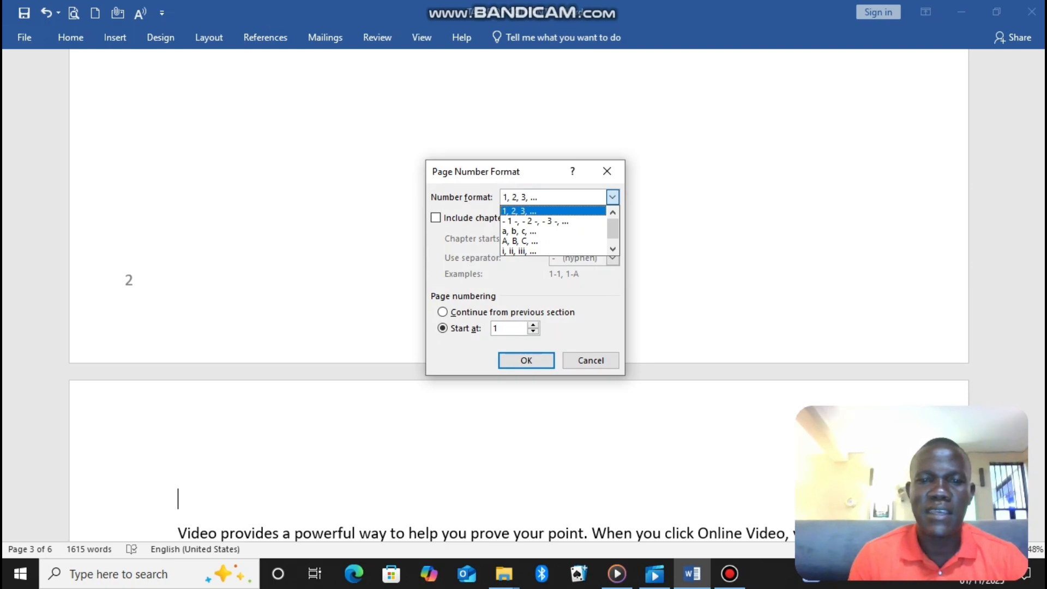
pyautogui.press('Down')
pyautogui.press('Down')
pyautogui.press('Down')
pyautogui.press('Down')
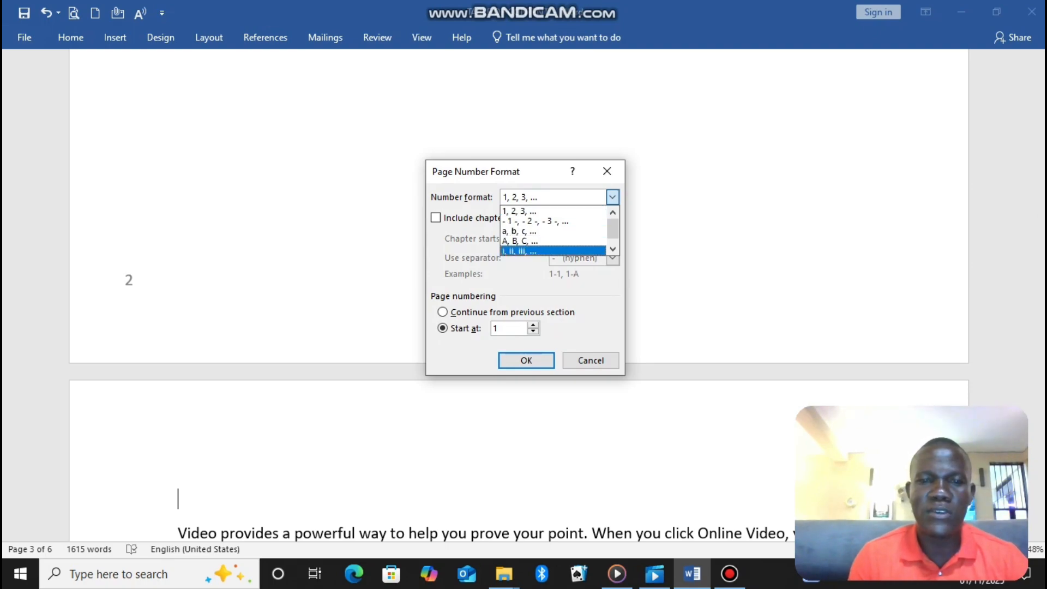
pyautogui.press('Return')
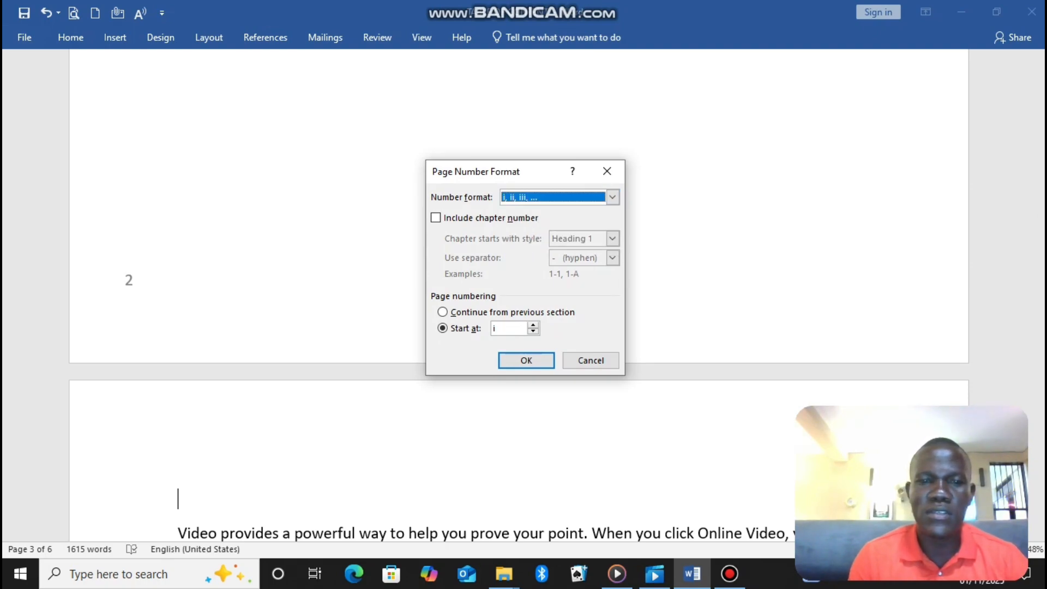
pyautogui.hotkey('alt', 'c')
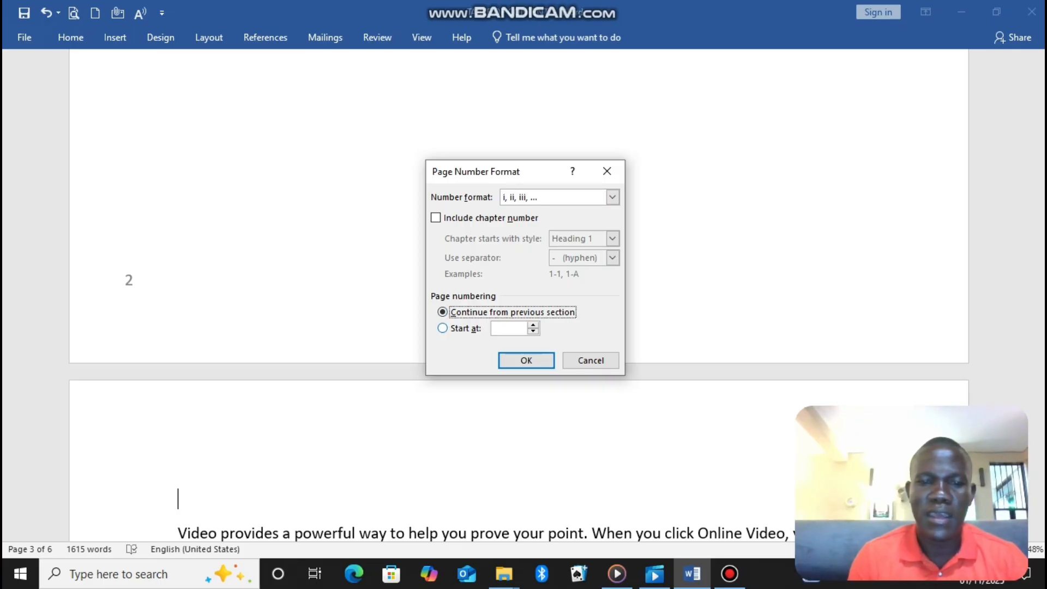
pyautogui.hotkey('alt', 'a')
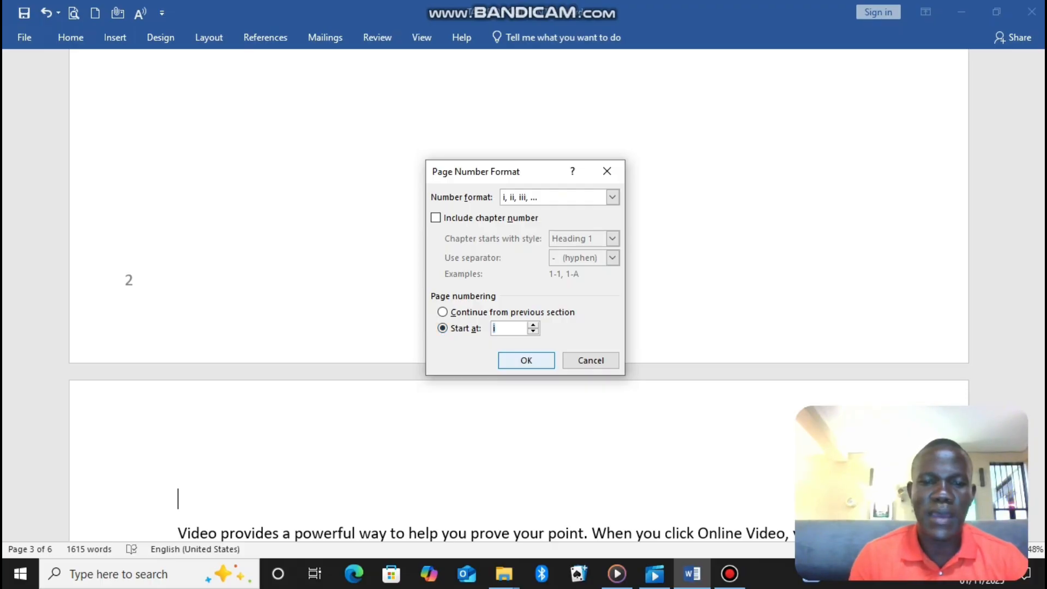
pyautogui.press('Return')
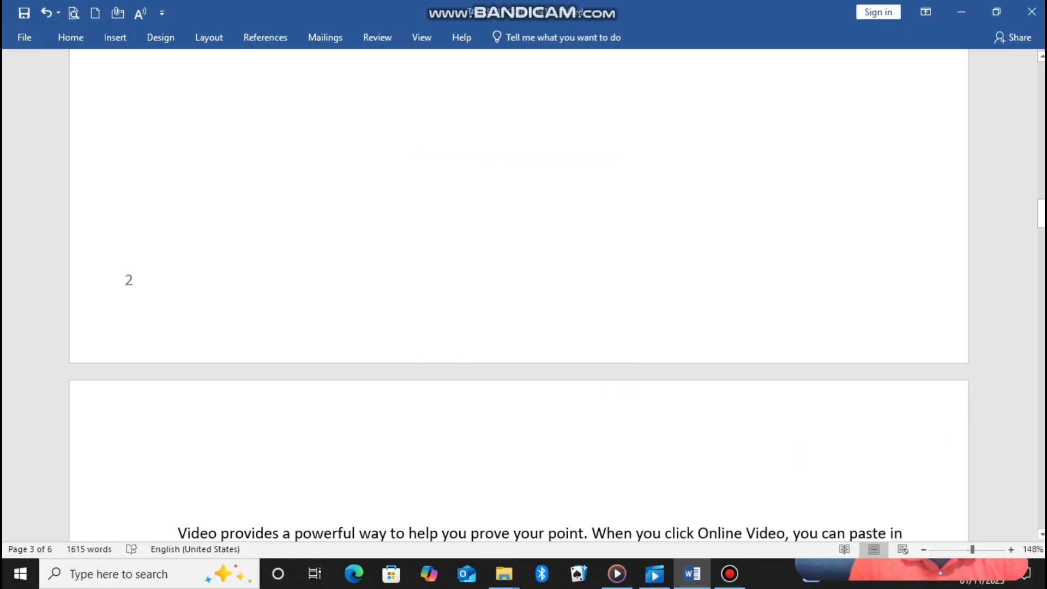
pyautogui.moveTo(1042, 218); pyautogui.dragTo(1041, 401)
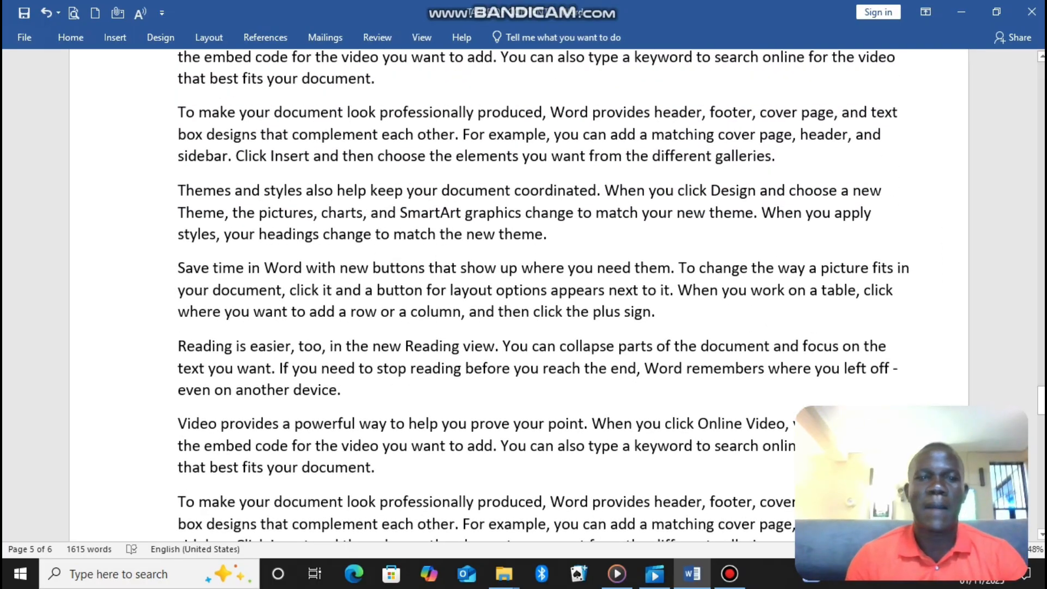
pyautogui.scroll(20, 518, 295)
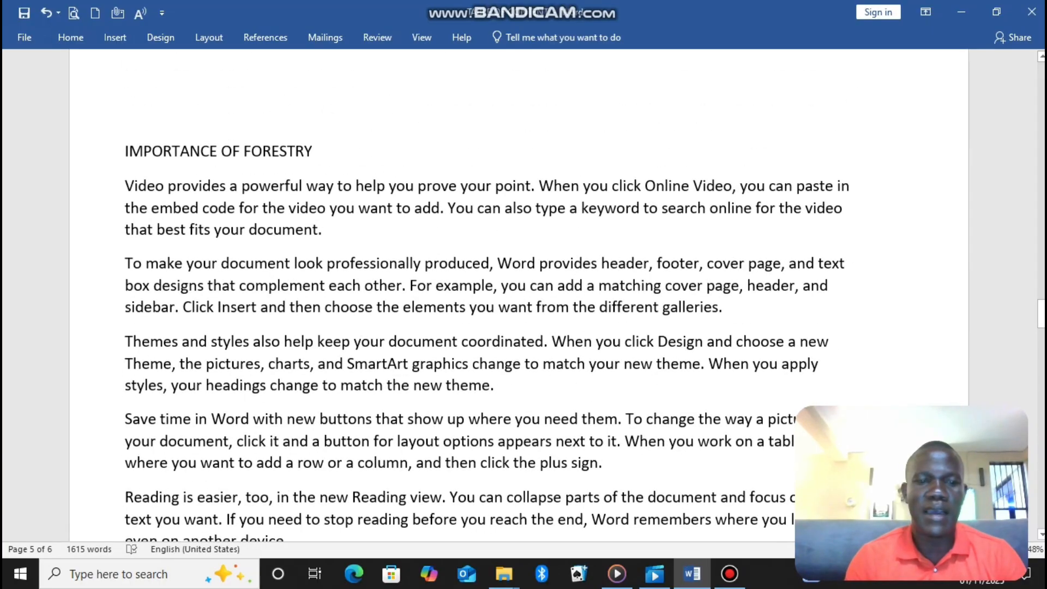
pyautogui.scroll(20, 519, 294)
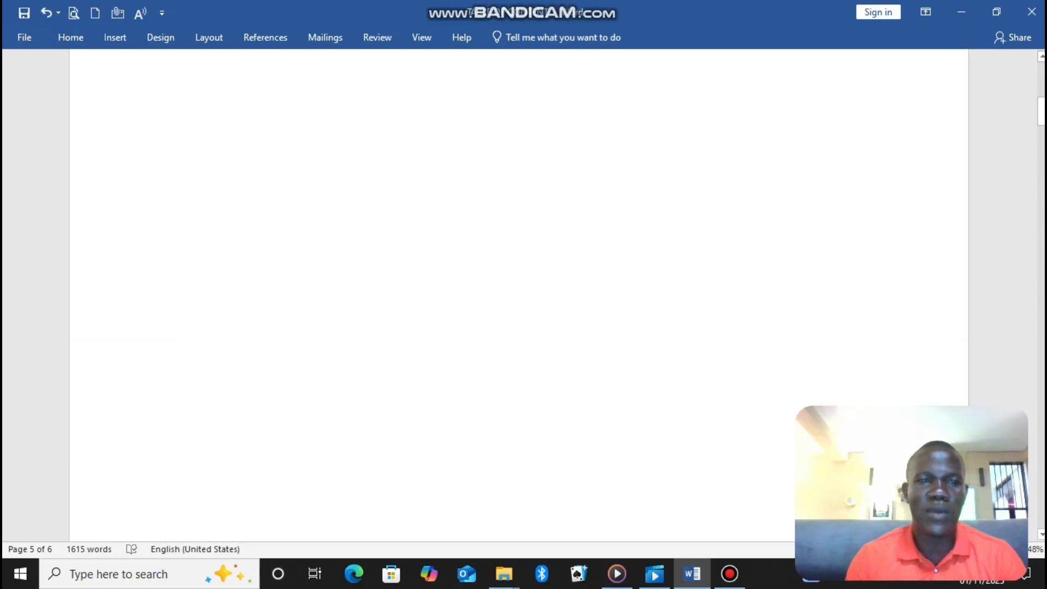
pyautogui.moveTo(1041, 112); pyautogui.dragTo(1041, 187)
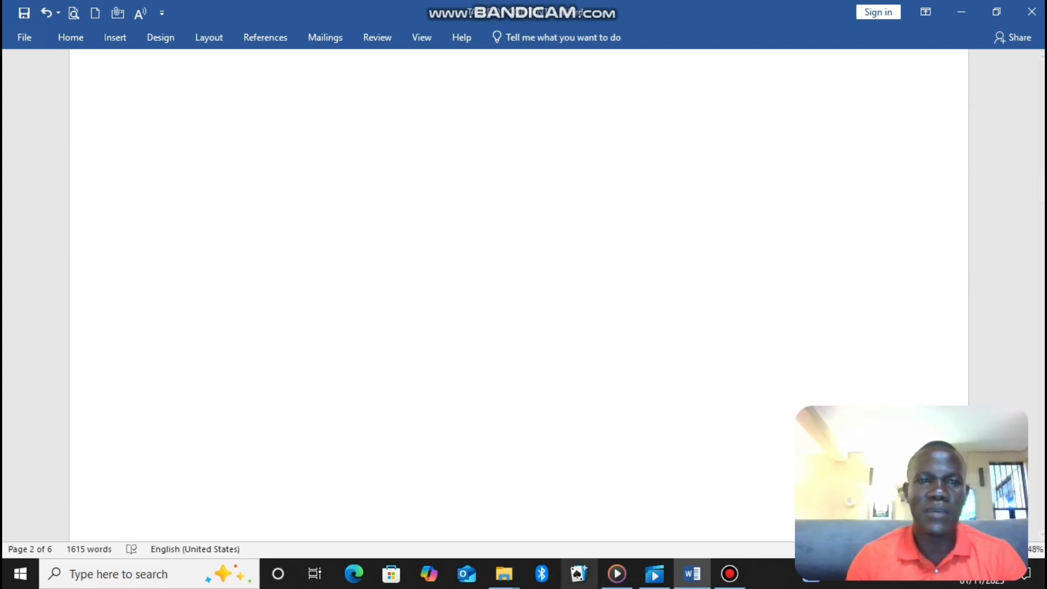
pyautogui.click(730, 573)
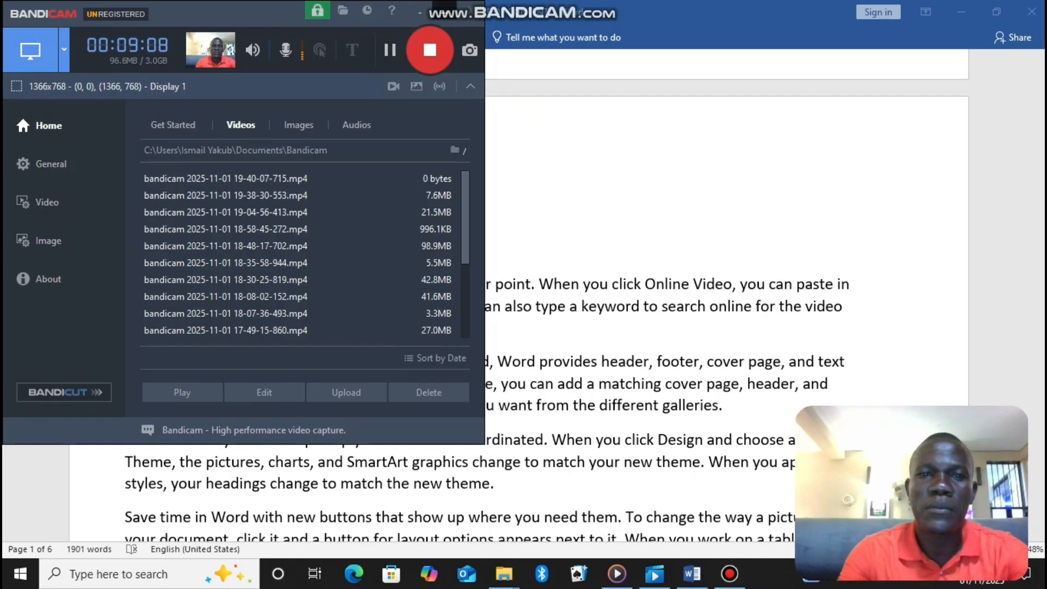
pyautogui.click(420, 12)
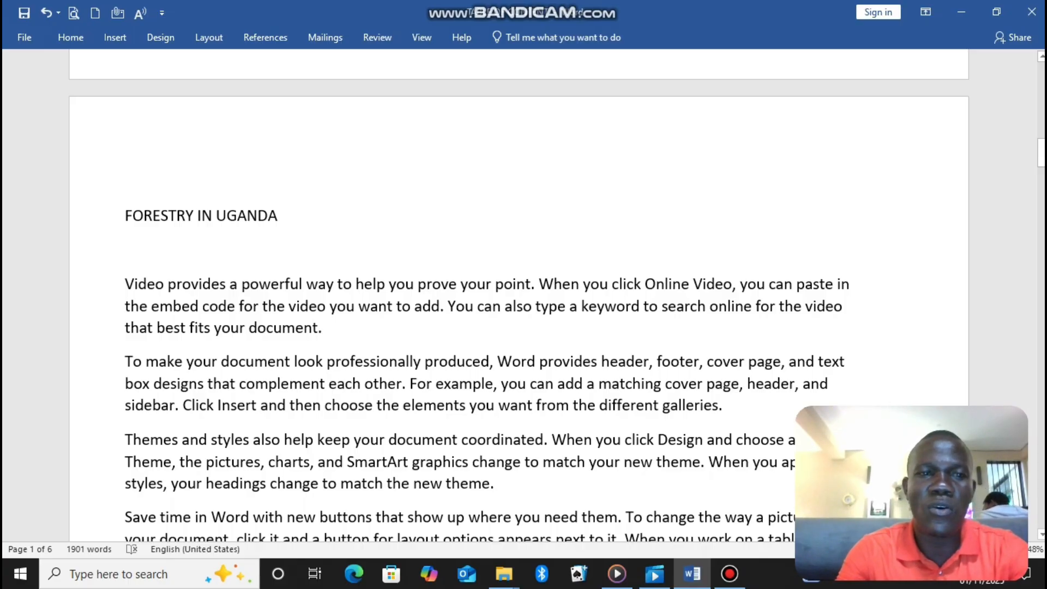
# - Apply the Heading 2 style to the FORESTRY IN UGANDA title
pyautogui.moveTo(1042, 153)
pyautogui.mouseDown()
pyautogui.moveTo(1041, 76)
pyautogui.moveTo(1042, 162)
pyautogui.moveTo(1042, 151)
pyautogui.mouseUp()
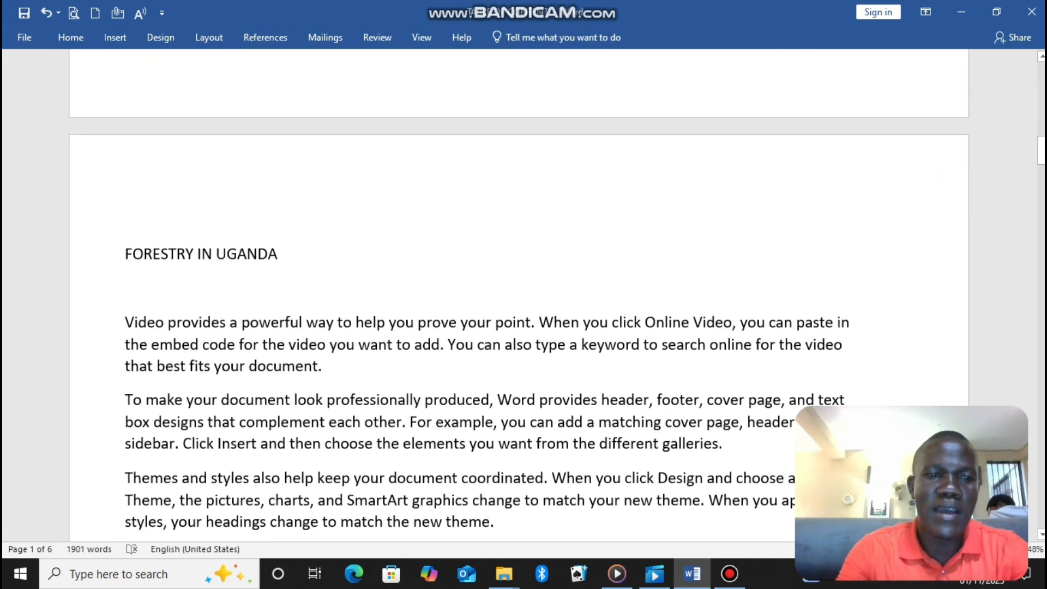
pyautogui.moveTo(285, 255); pyautogui.dragTo(125, 255)
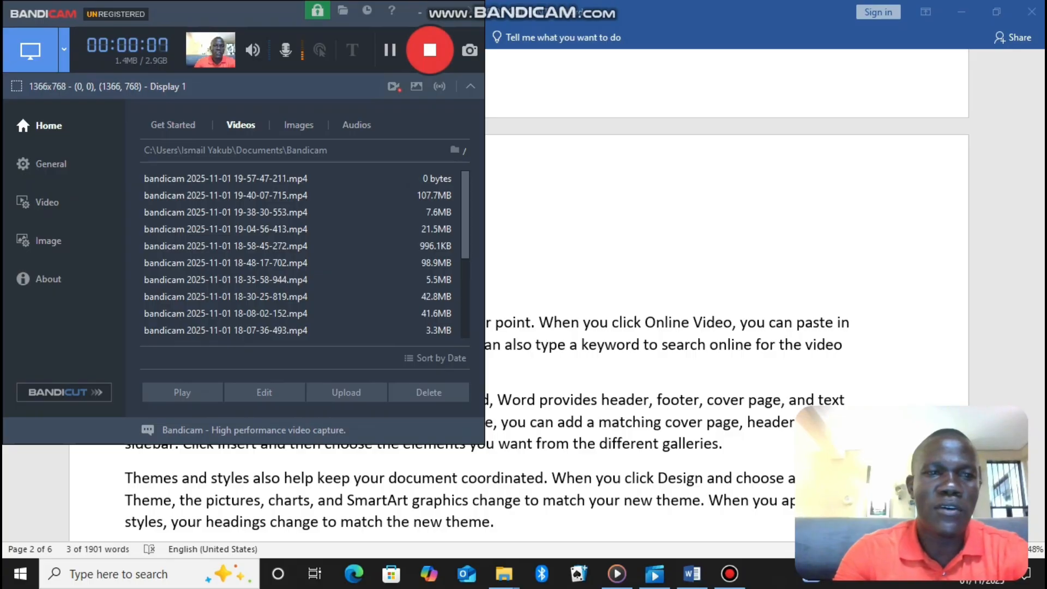
pyautogui.click(420, 12)
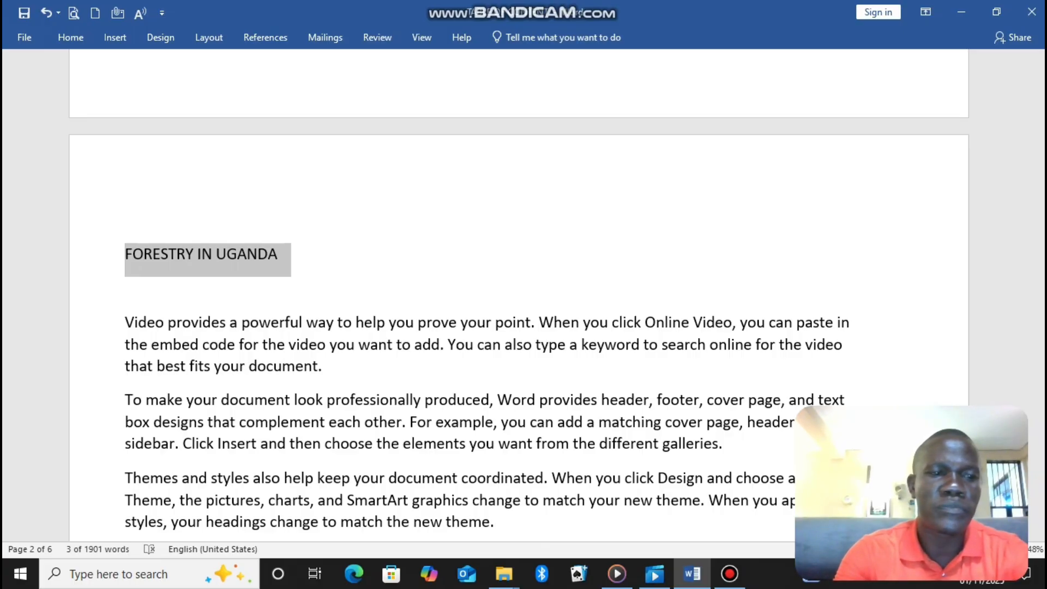
pyautogui.click(282, 254)
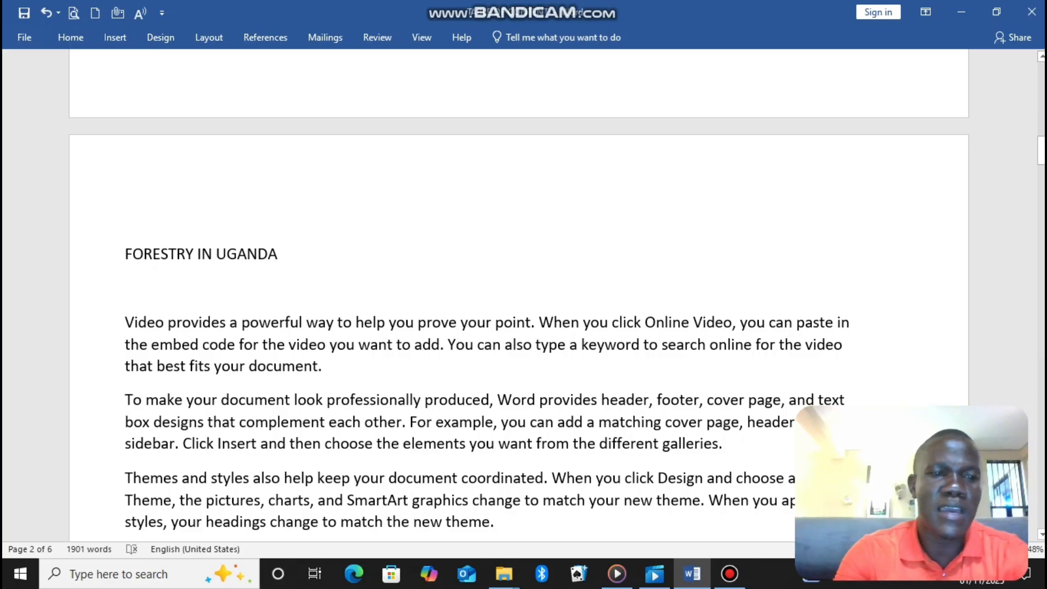
pyautogui.moveTo(282, 255); pyautogui.dragTo(125, 254)
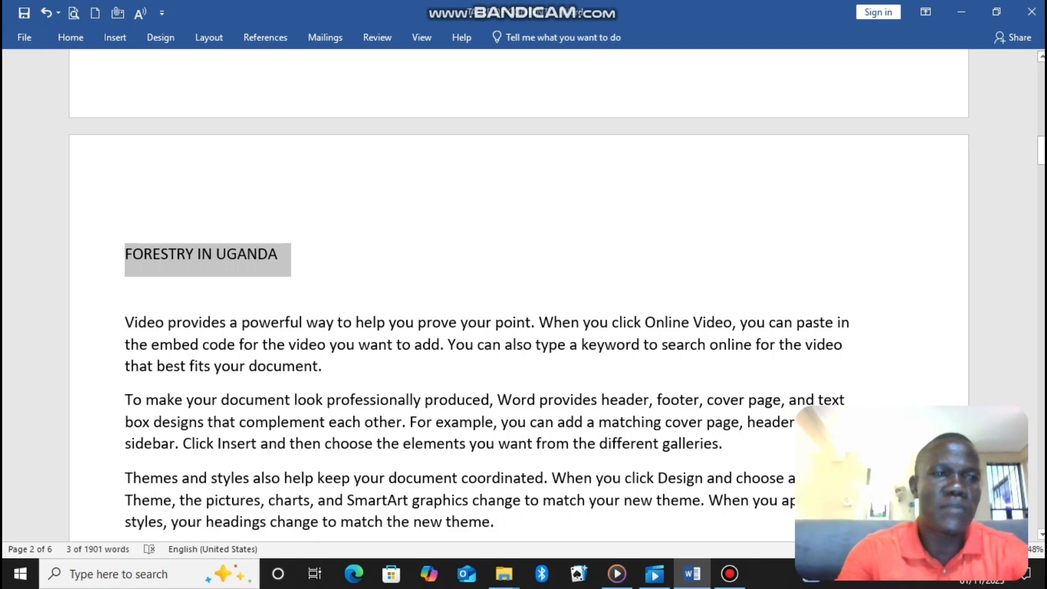
pyautogui.click(71, 37)
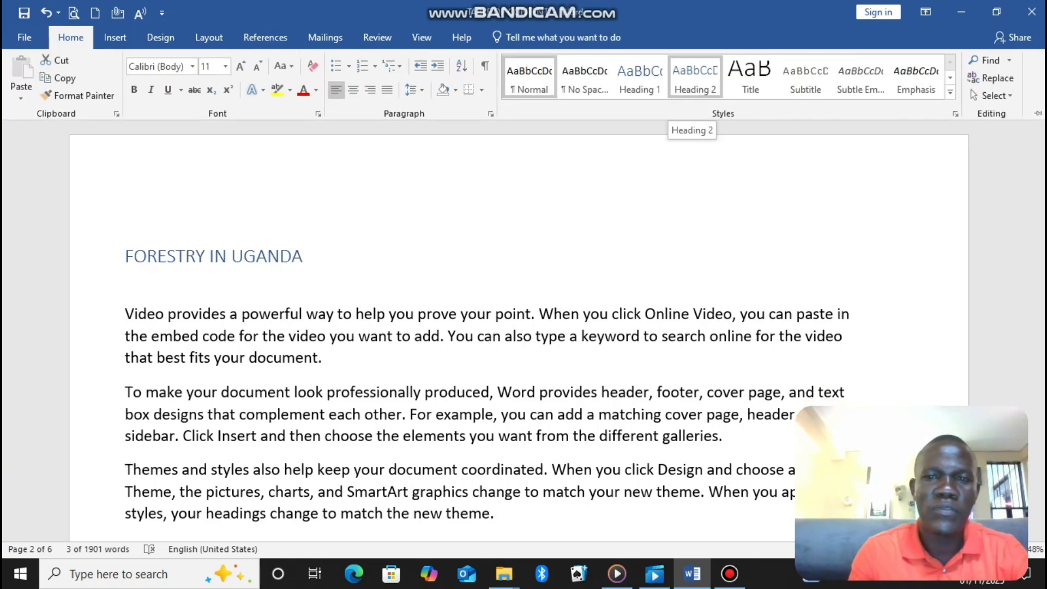
pyautogui.click(694, 79)
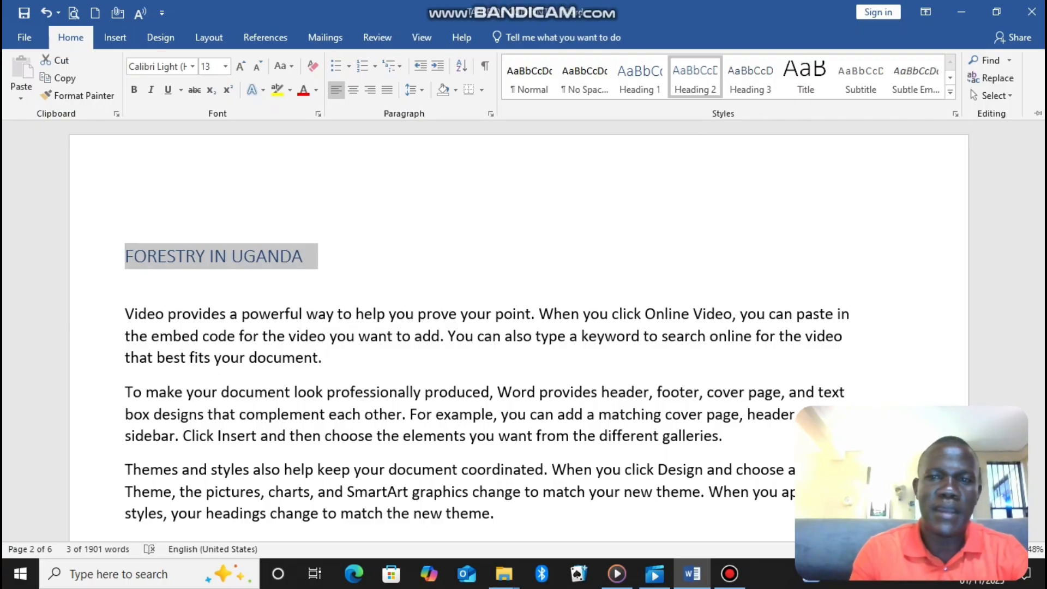
# - Apply the Heading 1 style to the TYPES OF FOREST title
pyautogui.scroll(-7, 518, 327)
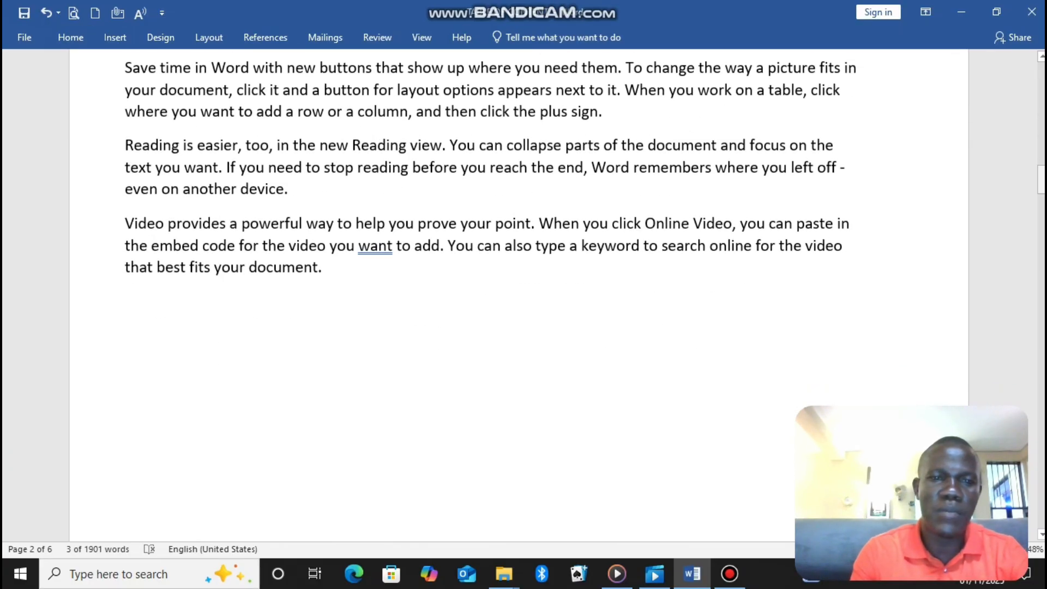
pyautogui.moveTo(1041, 179); pyautogui.dragTo(1041, 257)
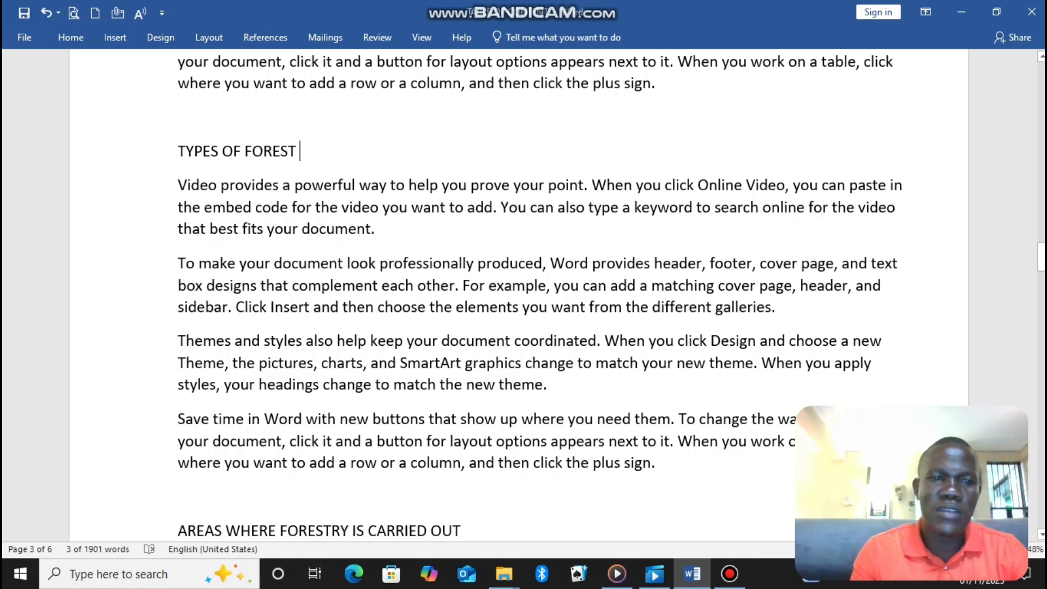
pyautogui.moveTo(300, 153); pyautogui.dragTo(178, 153)
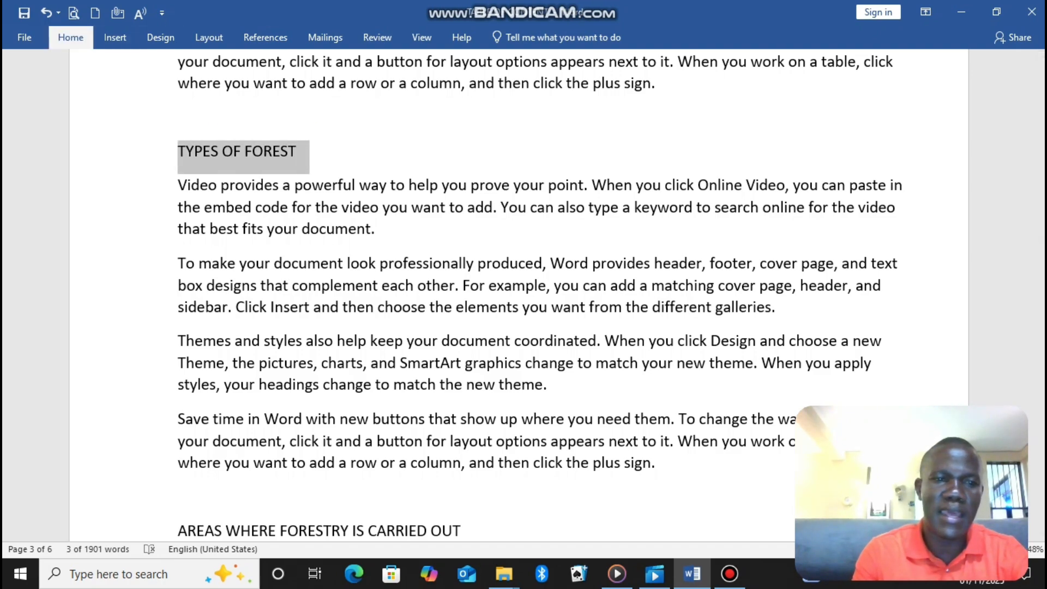
pyautogui.click(70, 37)
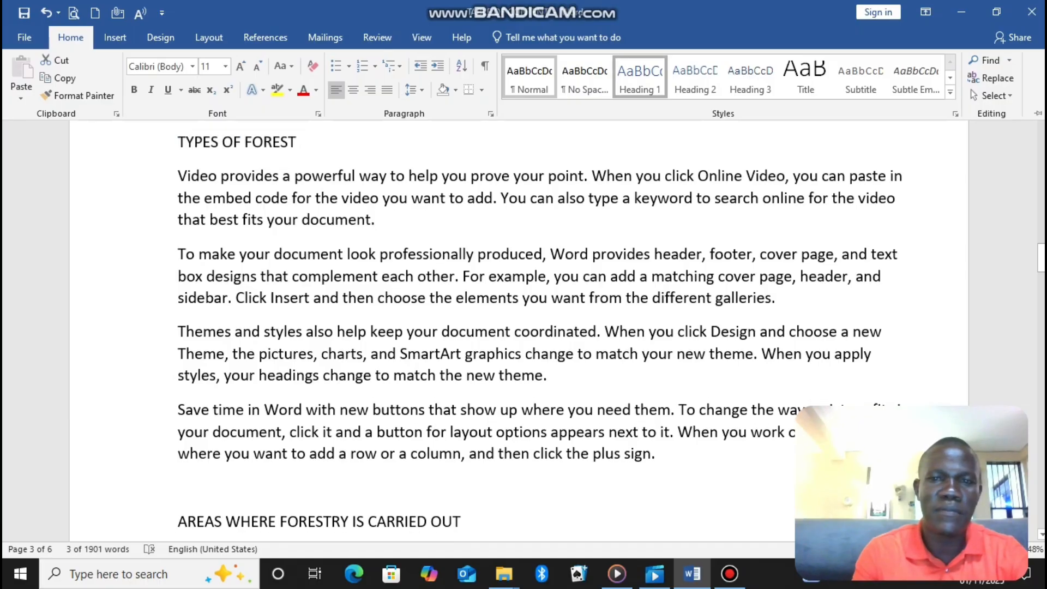
pyautogui.click(640, 76)
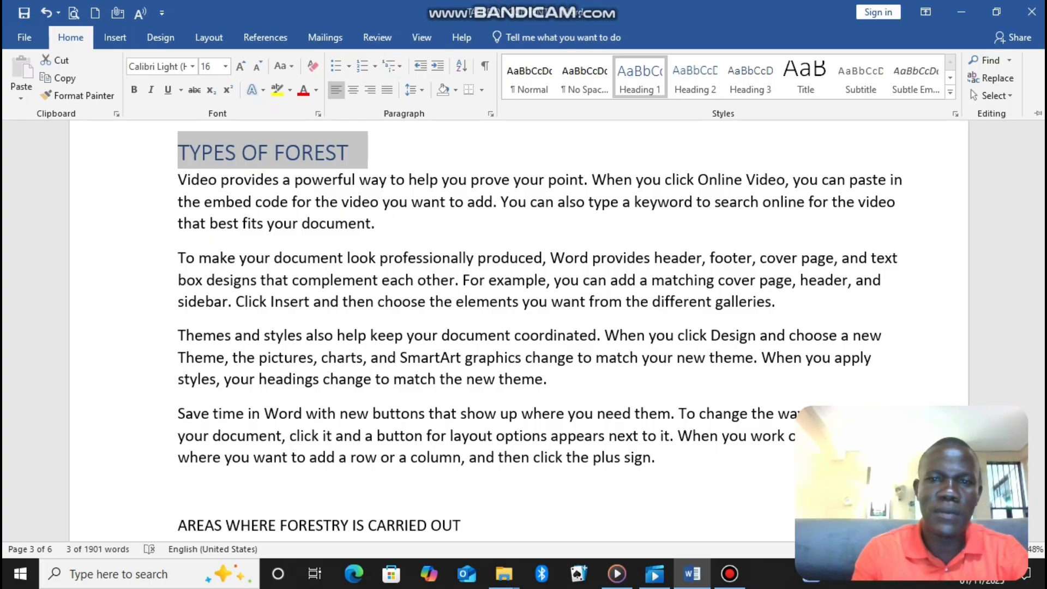
# - Apply the Heading 1 style to the AREAS WHERE FORESTRY IS CARRIED OUT title and the blank line above it
pyautogui.scroll(12, 518, 328)
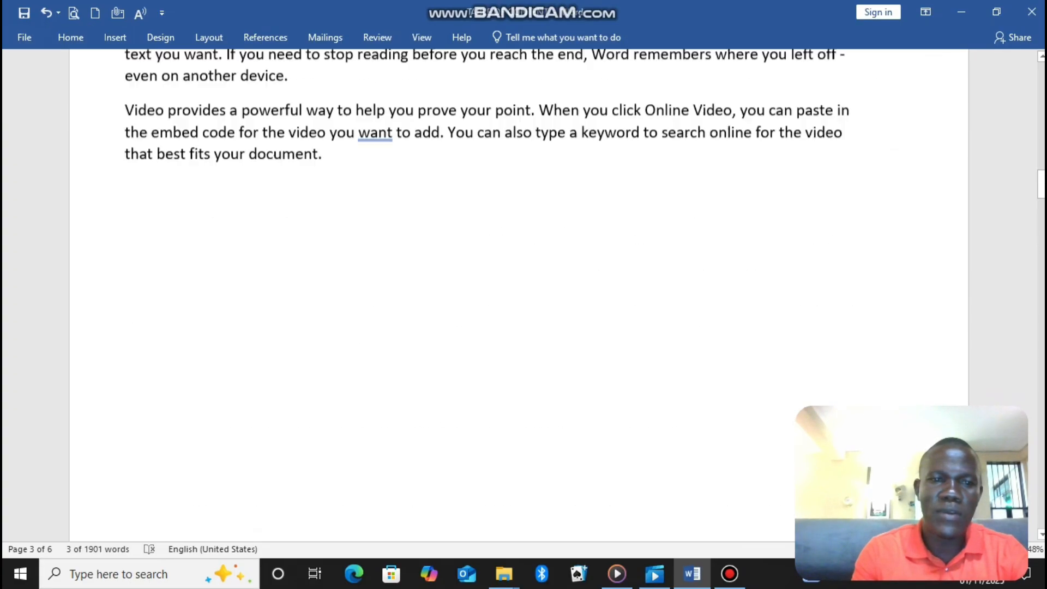
pyautogui.moveTo(1041, 171); pyautogui.dragTo(1041, 267)
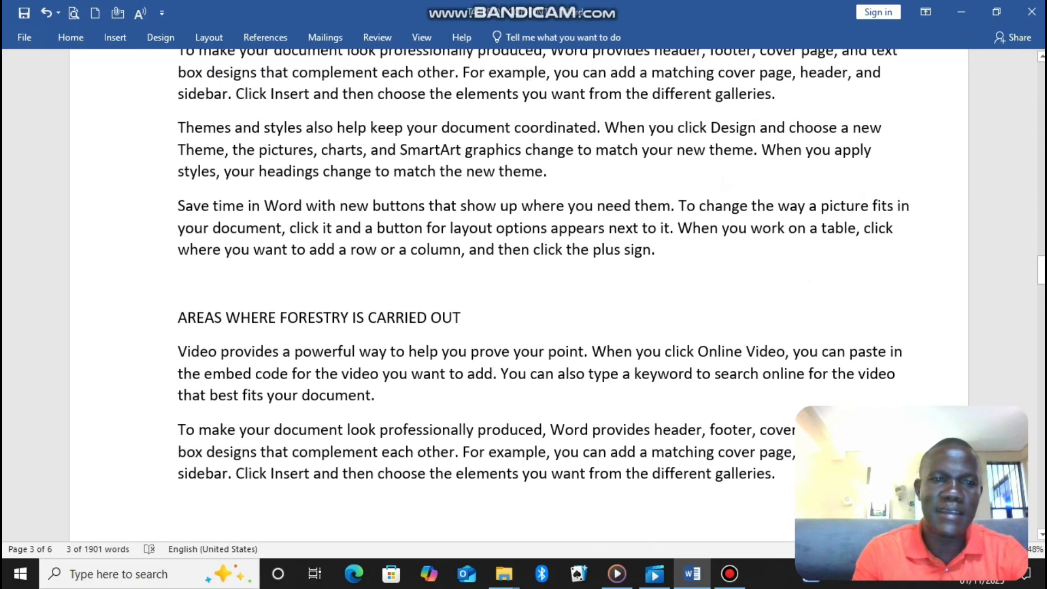
pyautogui.moveTo(469, 322); pyautogui.dragTo(179, 279)
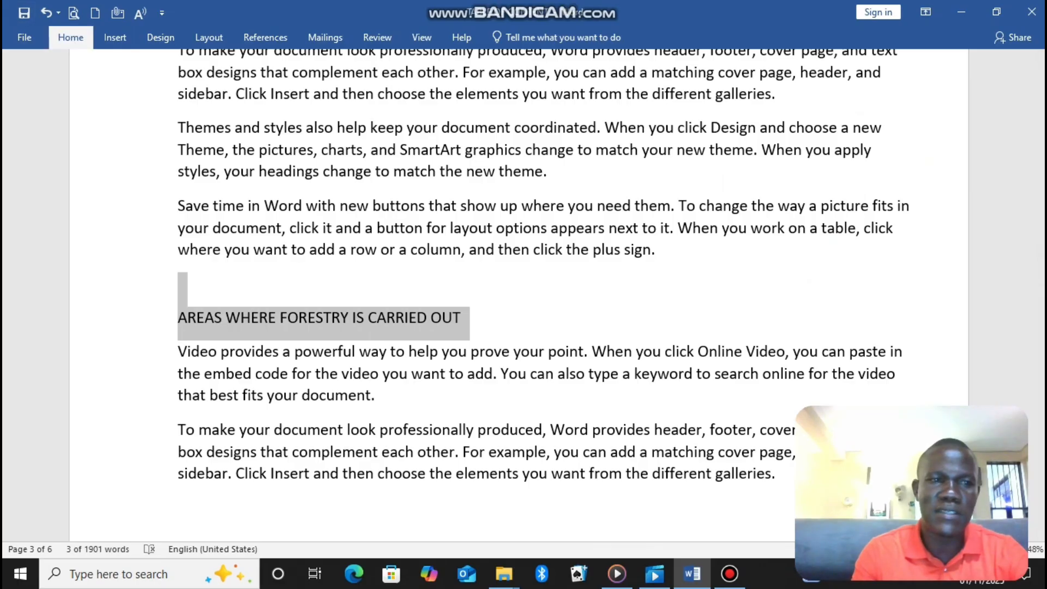
pyautogui.click(70, 37)
pyautogui.click(640, 77)
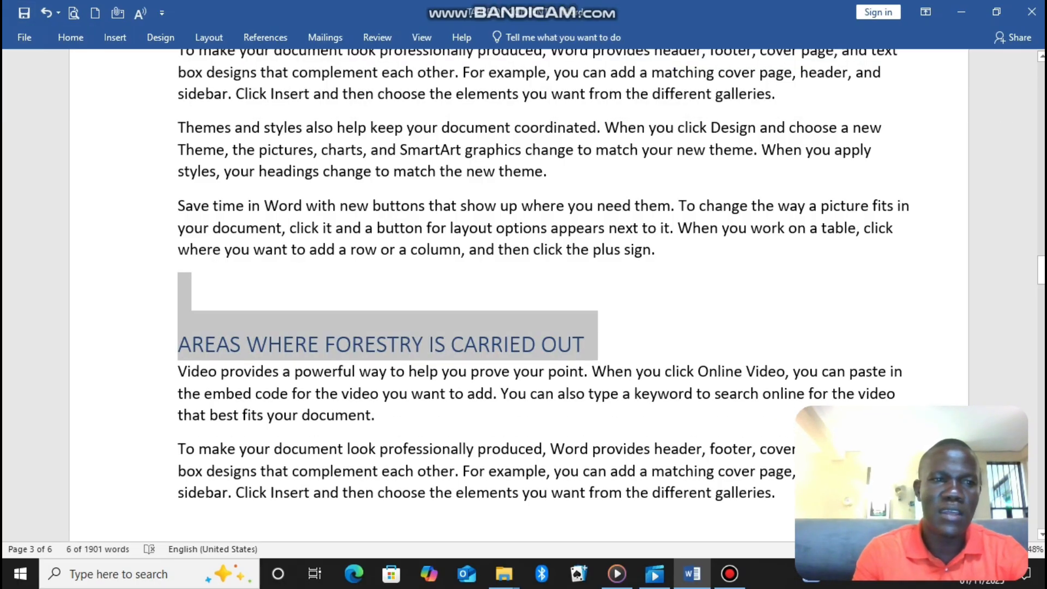
# - Apply the Heading 1 style to the IMPORTANCE OF FORESTRY title and place the cursor on the blank line above it
pyautogui.moveTo(1042, 270); pyautogui.dragTo(1042, 309)
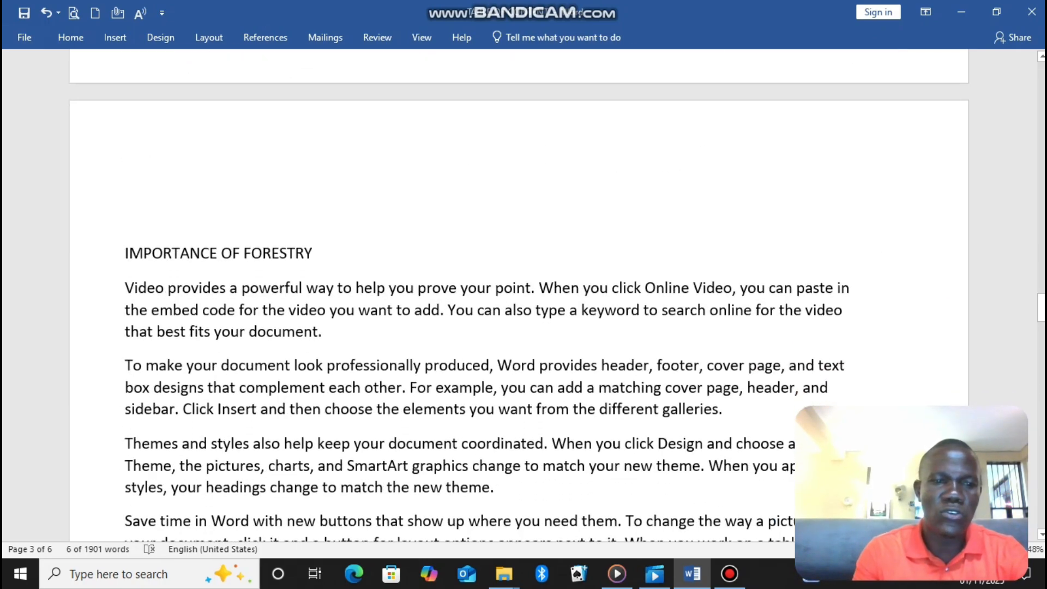
pyautogui.moveTo(316, 254); pyautogui.dragTo(125, 254)
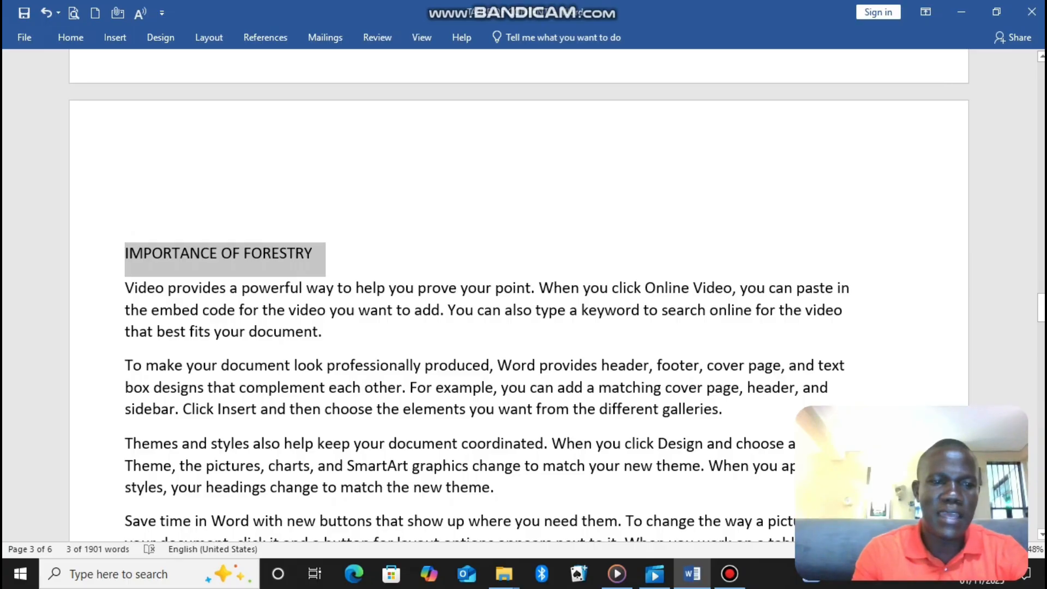
pyautogui.click(70, 37)
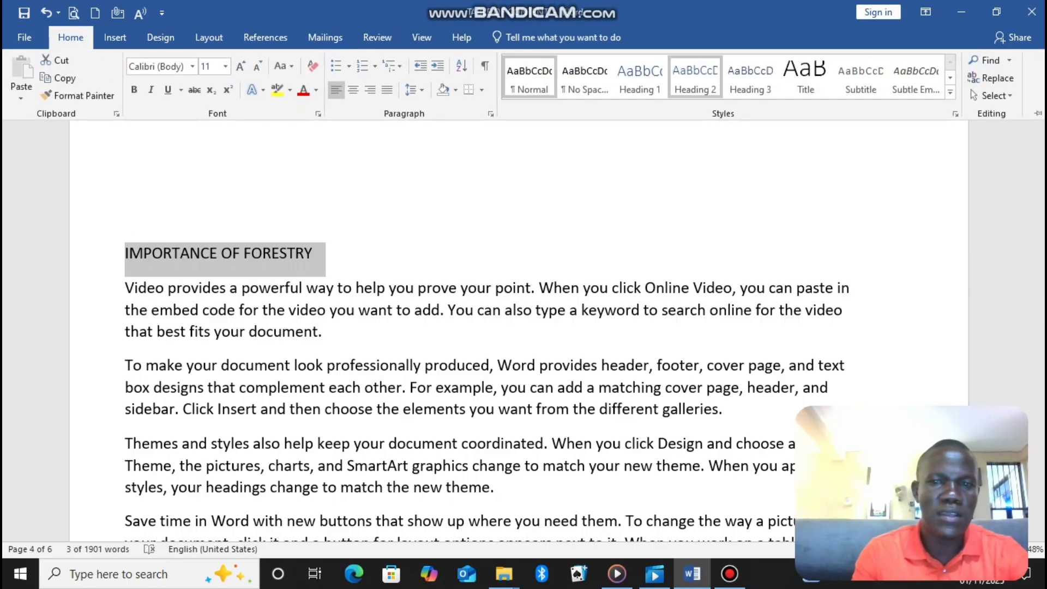
pyautogui.click(640, 77)
pyautogui.click(125, 219)
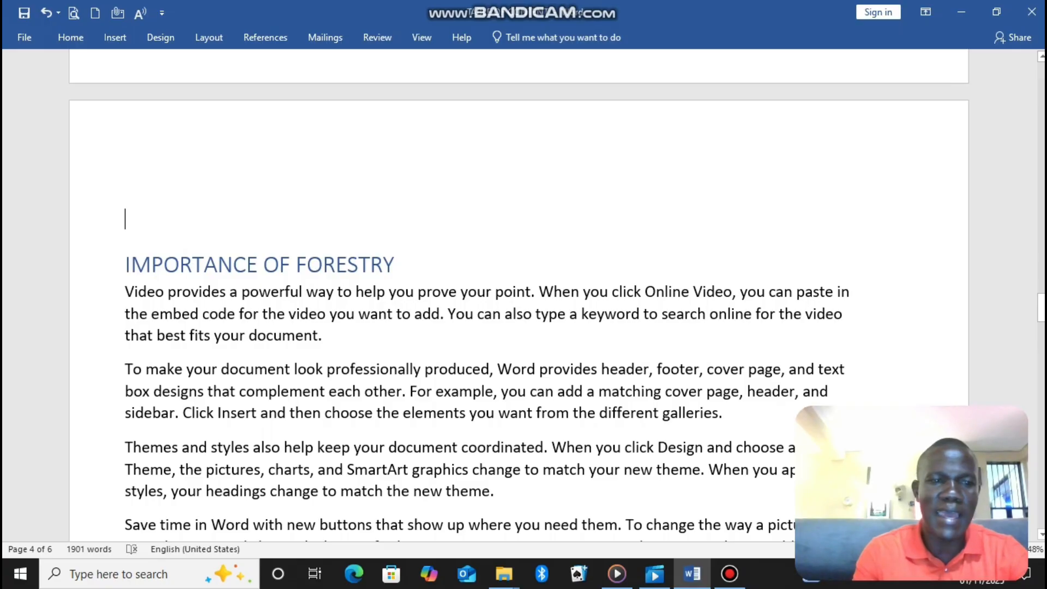
# - Apply the Heading 1 style to the INHABITANTS WITHIN FOREST title
pyautogui.moveTo(1041, 309); pyautogui.dragTo(1041, 339)
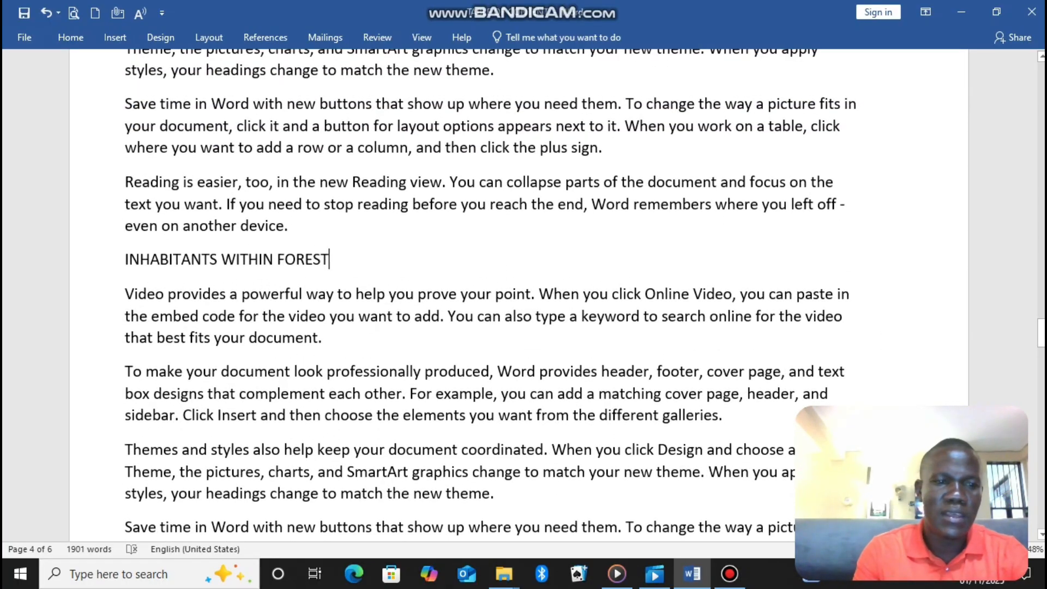
pyautogui.moveTo(330, 259); pyautogui.dragTo(125, 259)
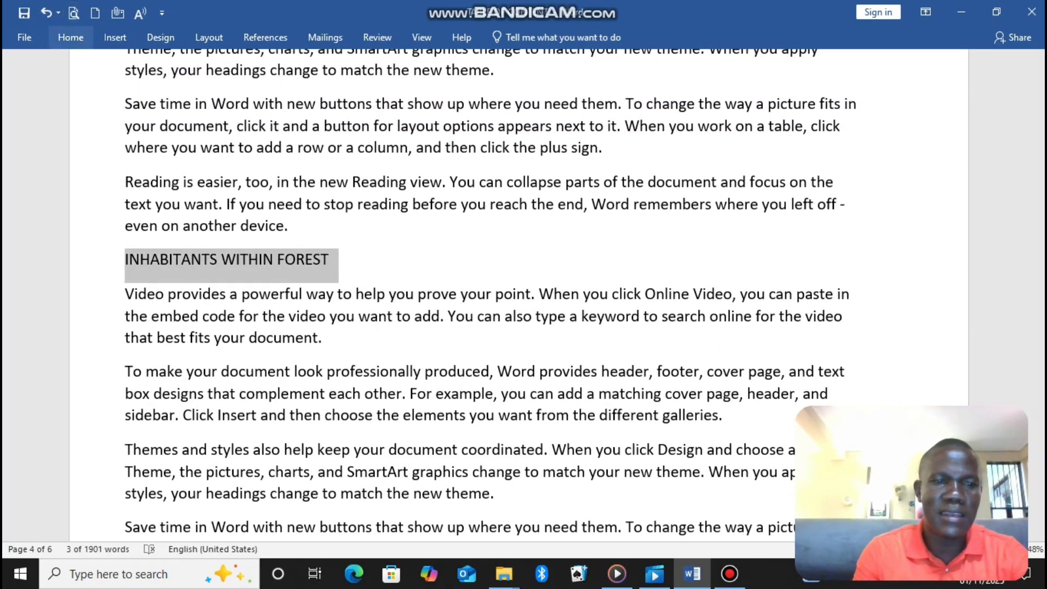
pyautogui.click(71, 37)
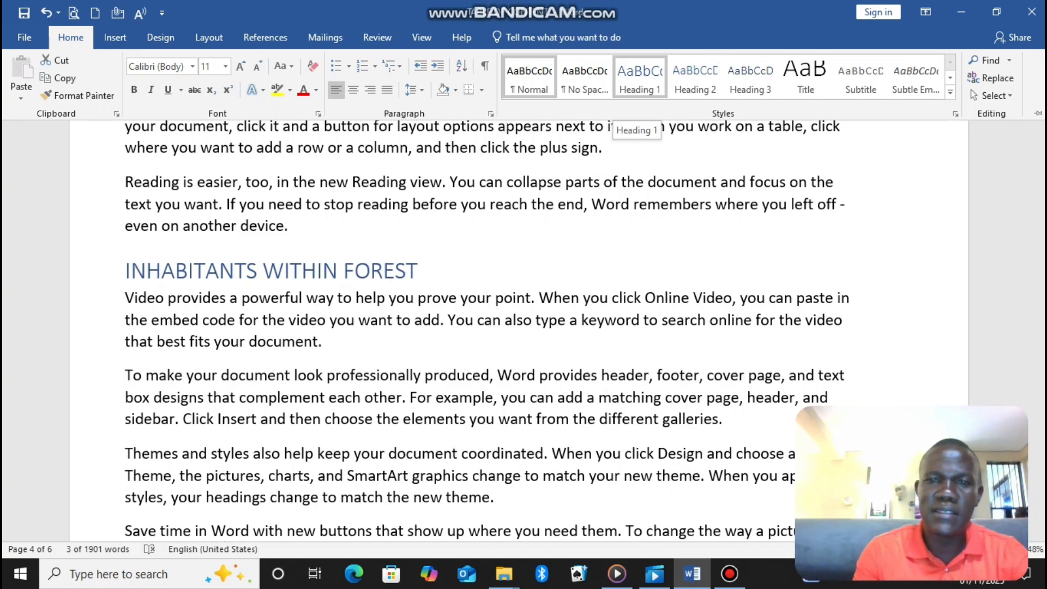
pyautogui.click(640, 79)
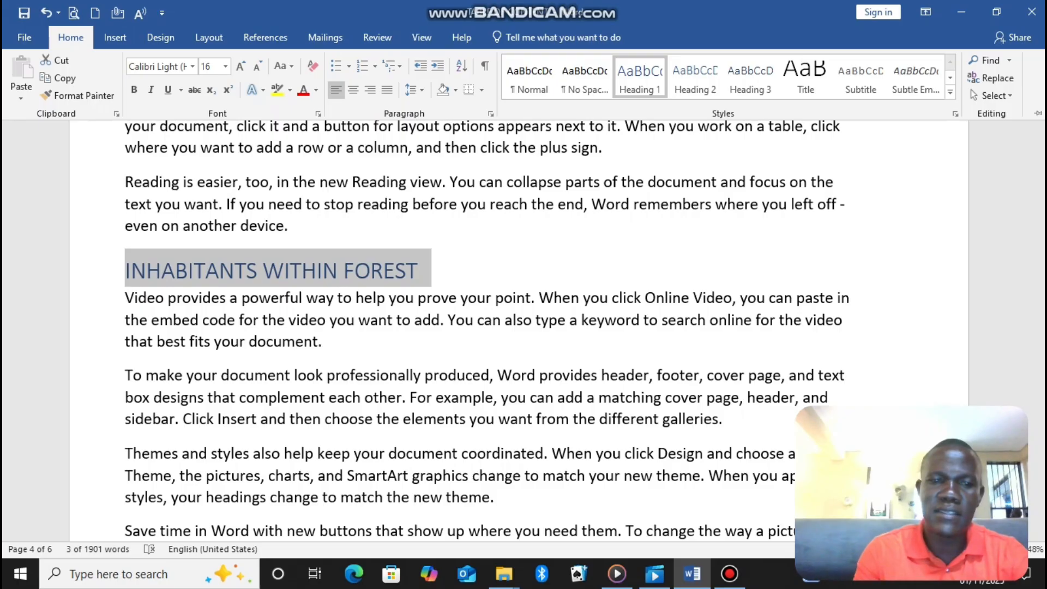
# - Apply the Heading 1 style to the CHALLENGES FACED BY PEOPLE title and place the cursor on the blank line above it
pyautogui.moveTo(1042, 339); pyautogui.dragTo(1042, 388)
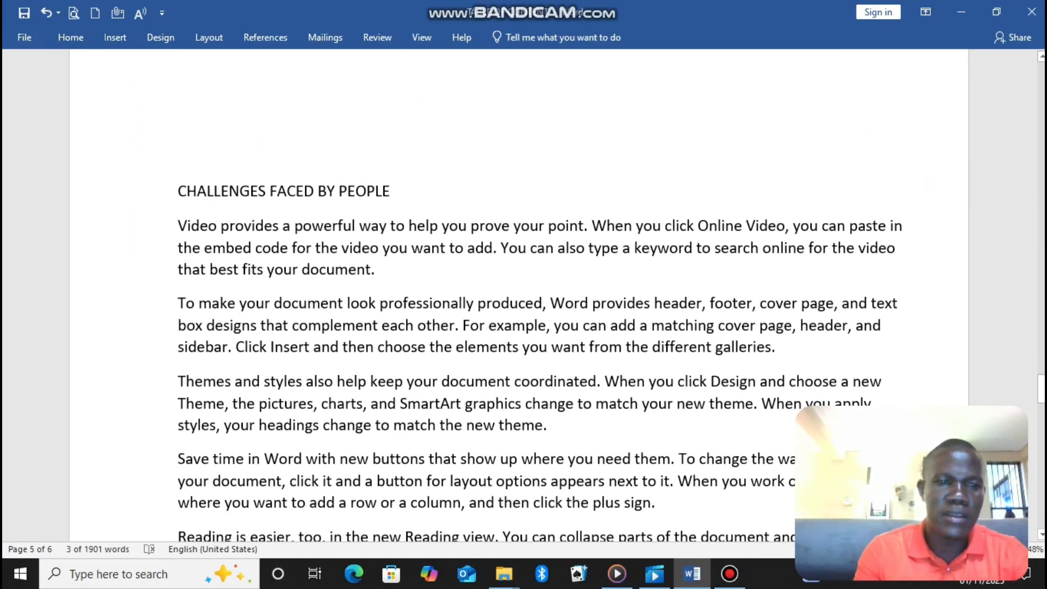
pyautogui.moveTo(403, 192); pyautogui.dragTo(178, 192)
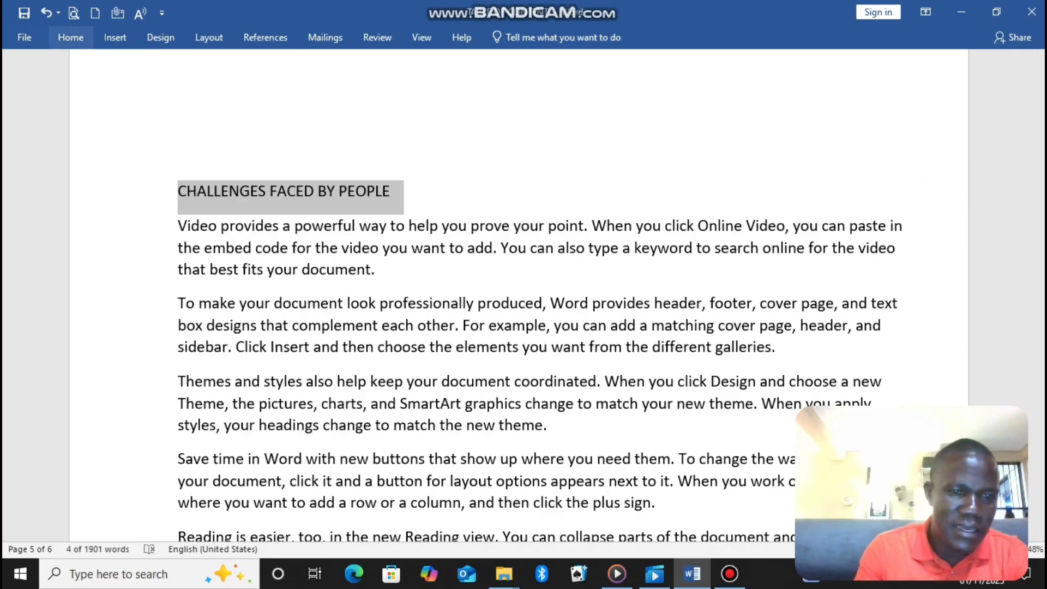
pyautogui.click(70, 37)
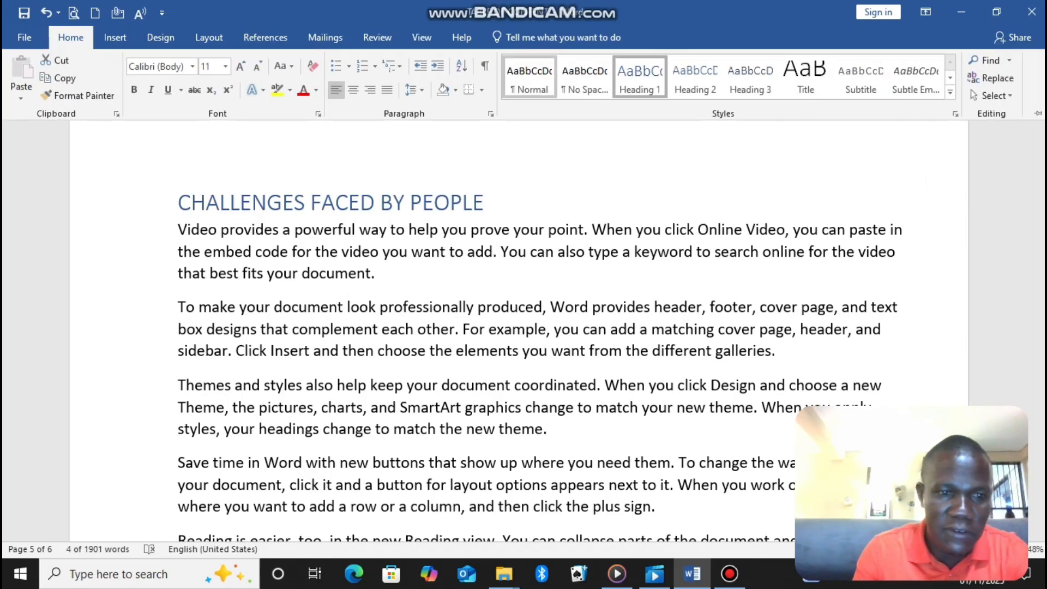
pyautogui.click(640, 76)
pyautogui.click(178, 157)
pyautogui.click(177, 157)
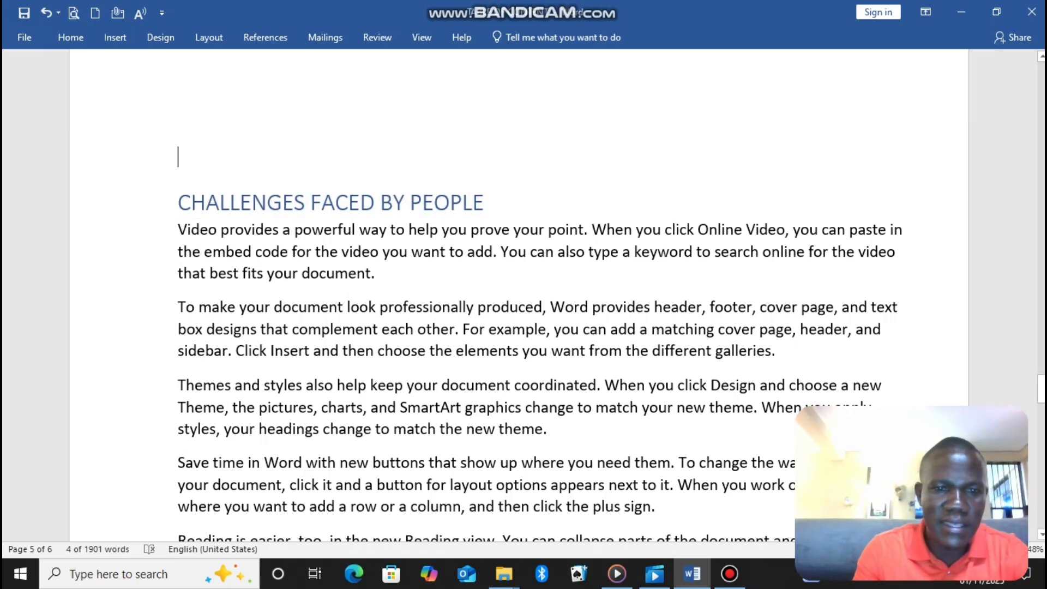
# - Apply the Heading 1 style to the SOLUTION TO THE PROBLEMS title
pyautogui.scroll(-20, 179, 109)
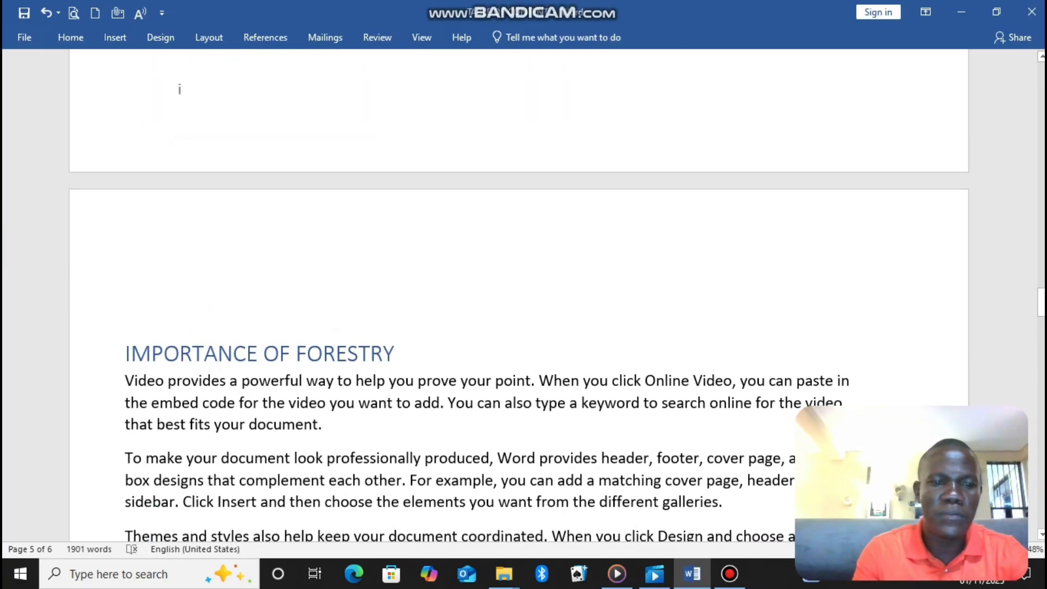
pyautogui.moveTo(1042, 303); pyautogui.dragTo(1041, 461)
pyautogui.moveTo(332, 262); pyautogui.dragTo(124, 262)
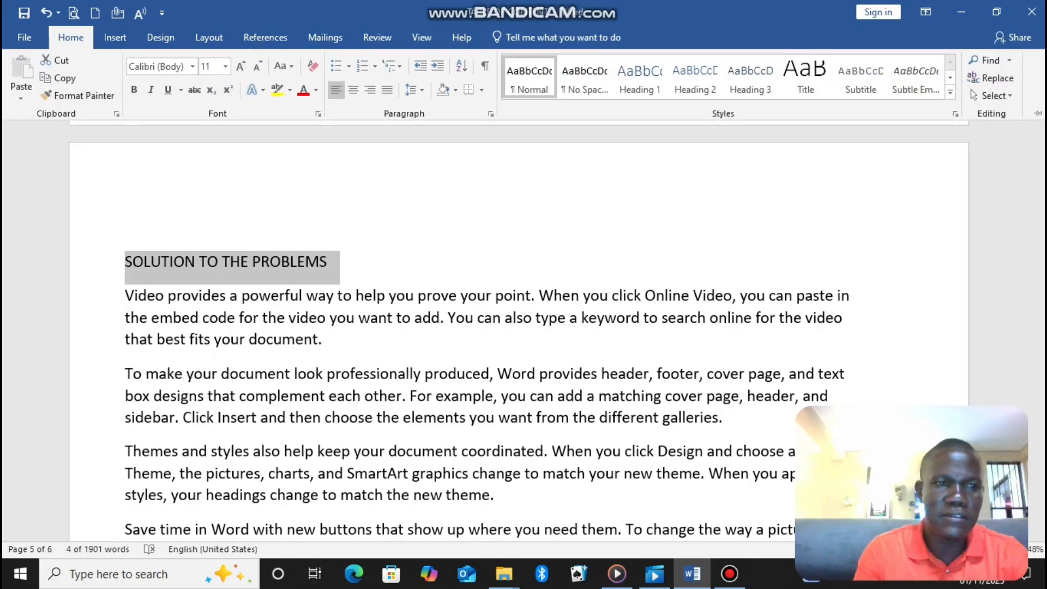
pyautogui.click(640, 76)
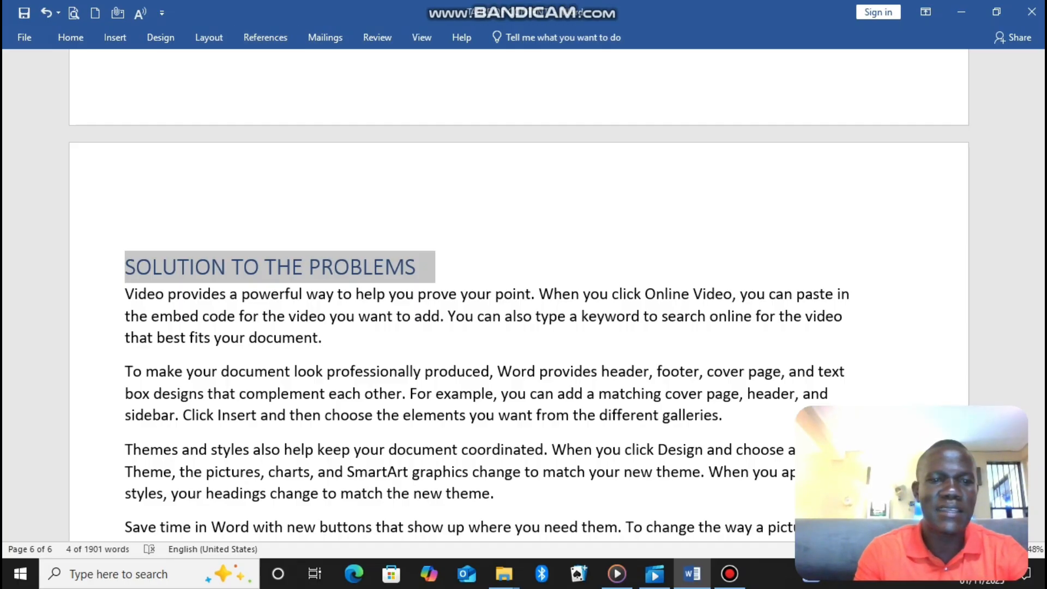
# - Insert the built-in Automatic Table 1 table of contents below the TABLE OF CONTENT title on the first page
pyautogui.scroll(20, 518, 294)
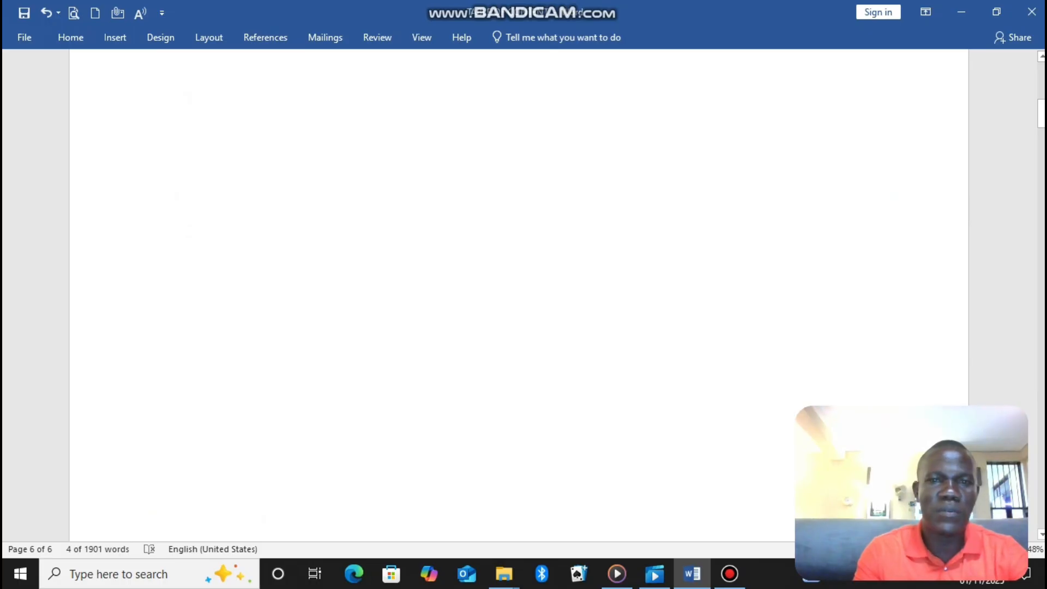
pyautogui.scroll(10, 518, 295)
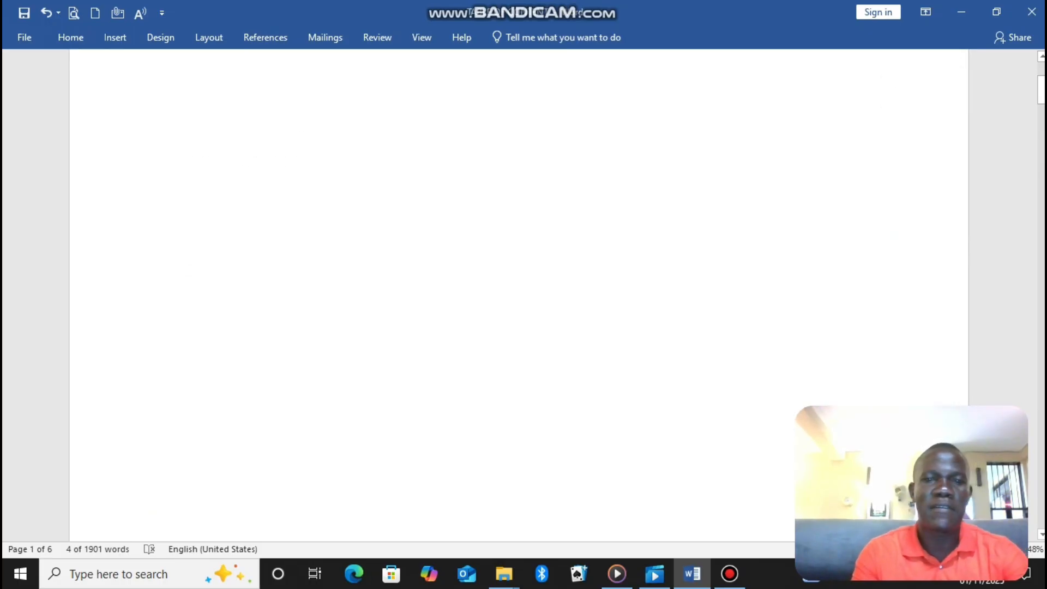
pyautogui.moveTo(1041, 90); pyautogui.dragTo(1041, 77)
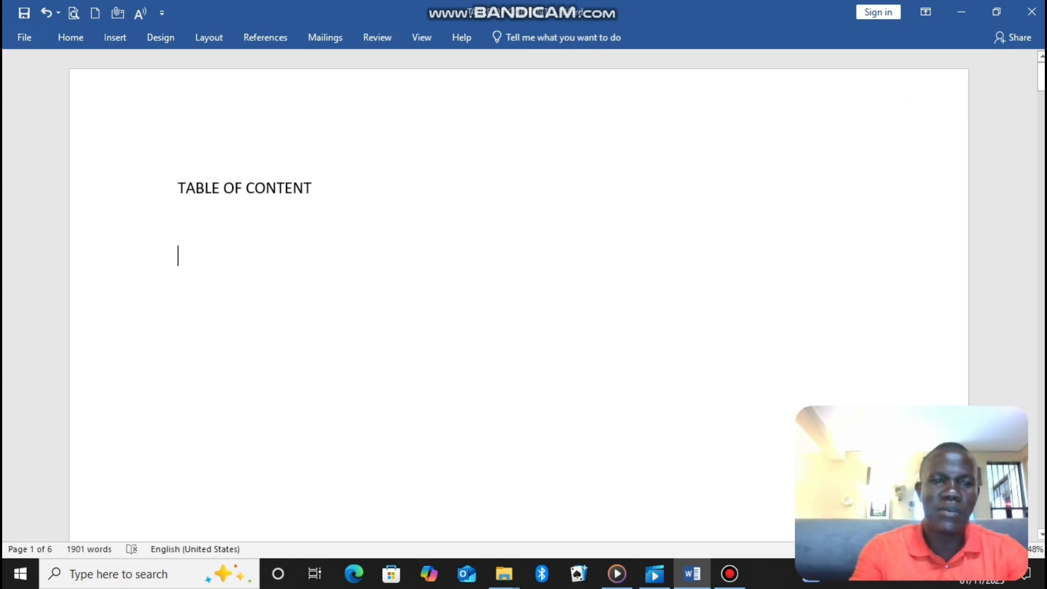
pyautogui.click(179, 221)
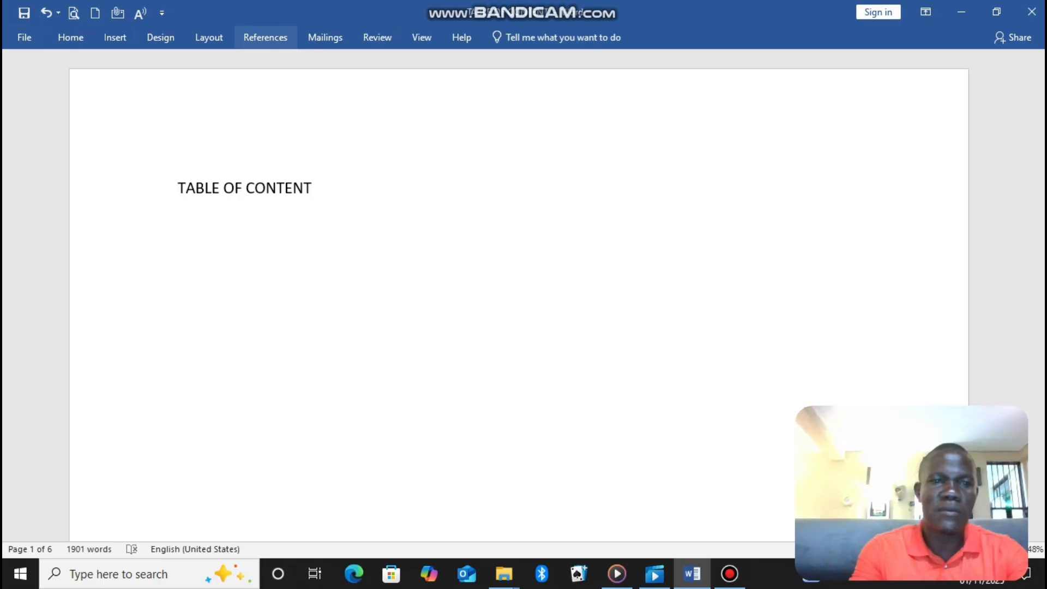
pyautogui.click(265, 37)
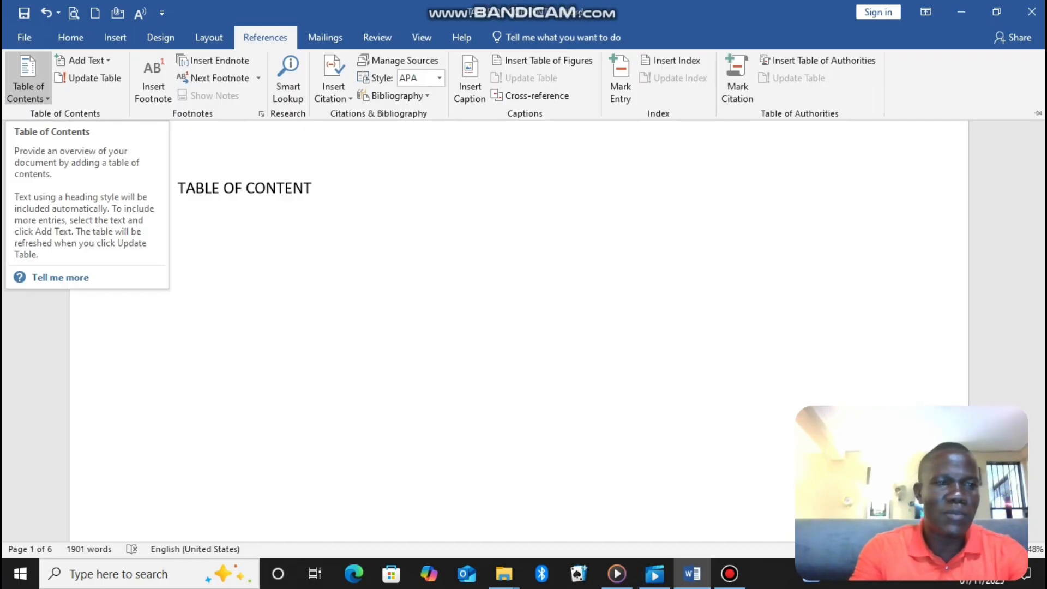
pyautogui.click(27, 87)
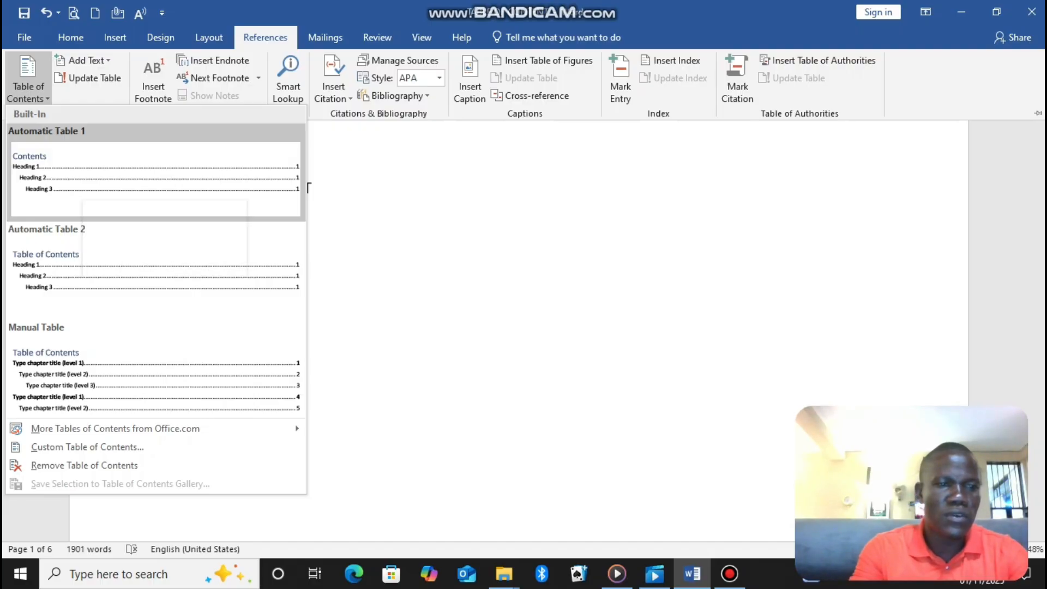
pyautogui.click(304, 187)
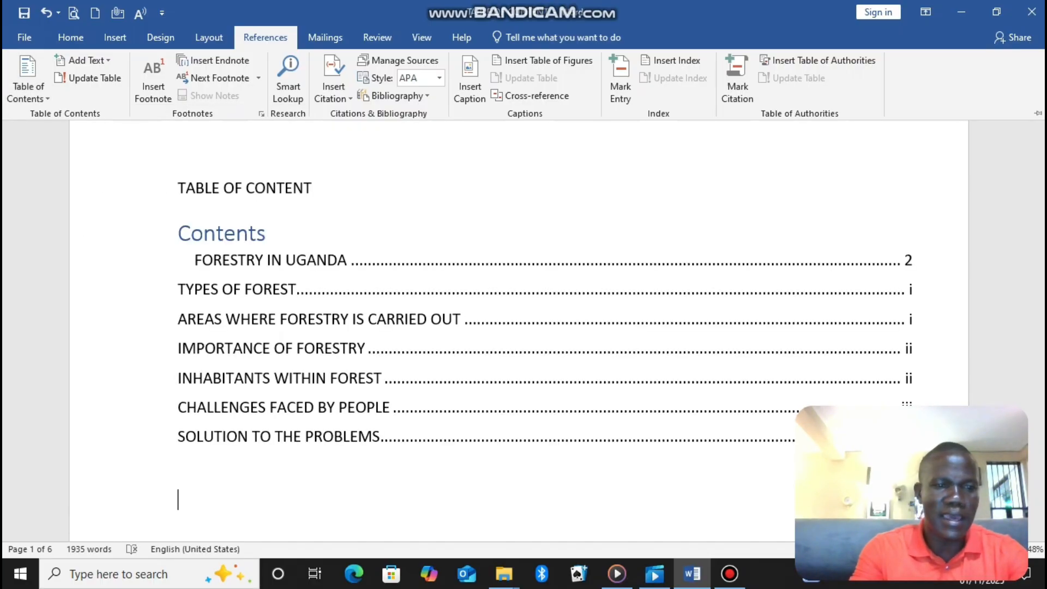